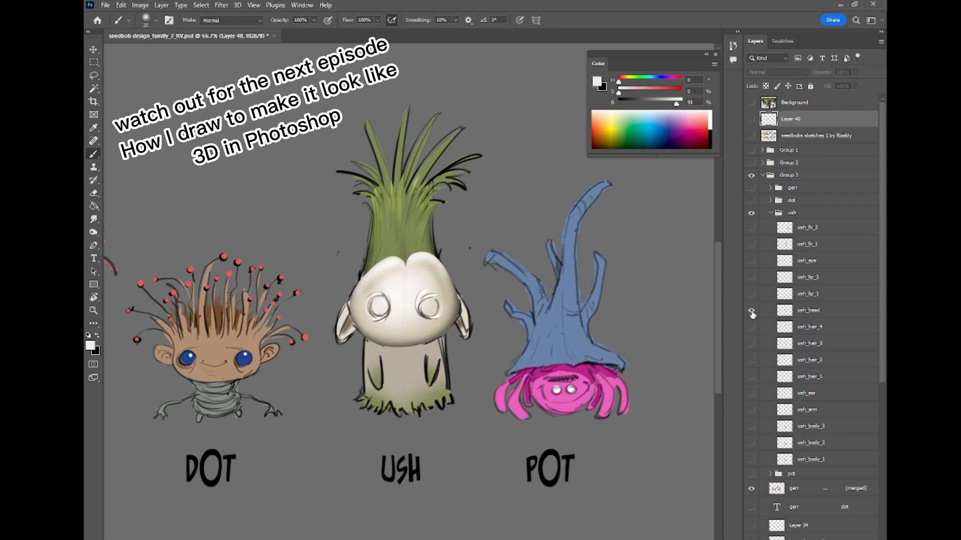
# Compare the painted ush_head layer with the original sketch by toggling its visibility, leaving it shown
pyautogui.click(751, 312)
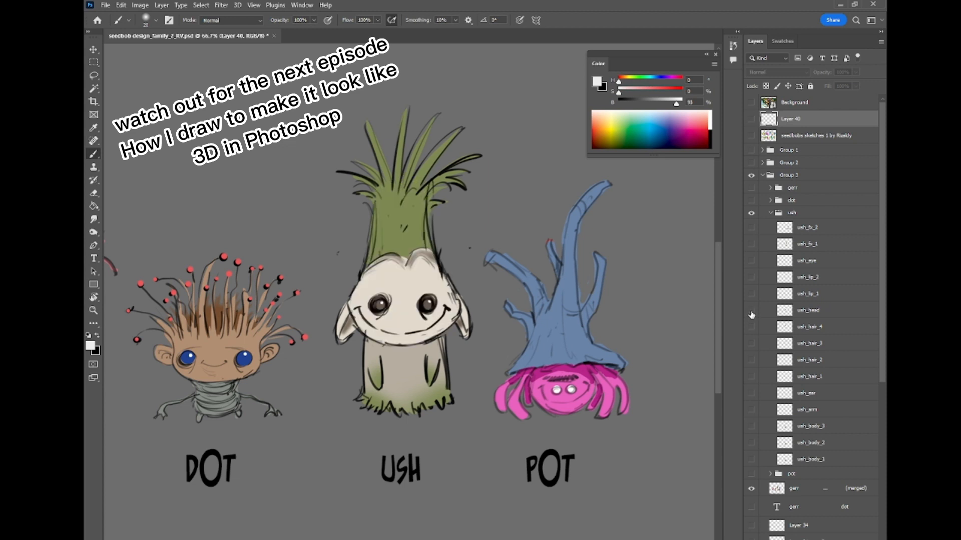
pyautogui.click(751, 313)
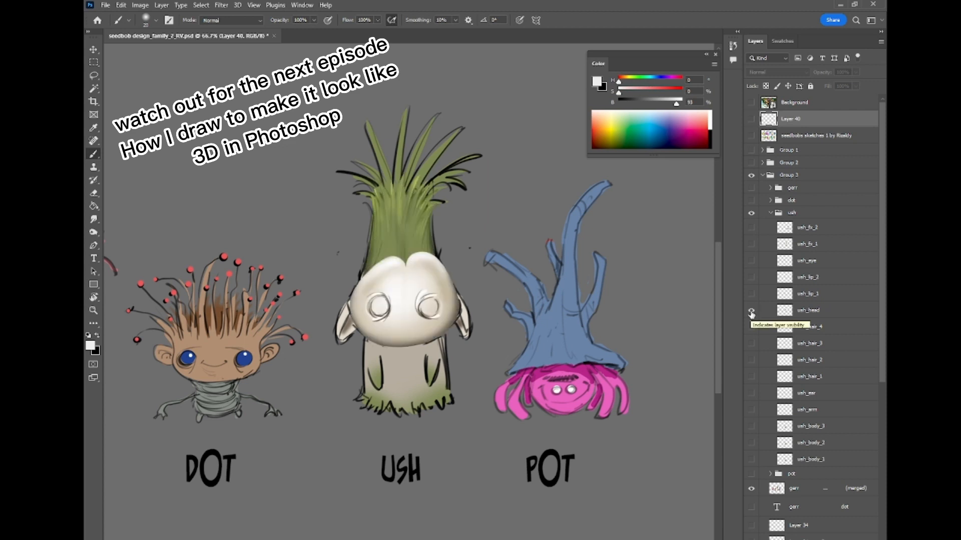
pyautogui.click(751, 313)
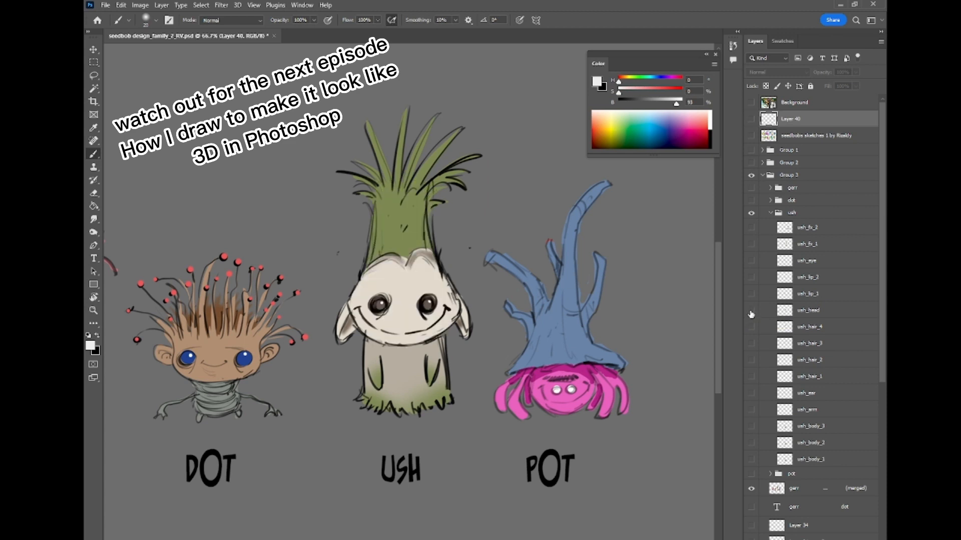
pyautogui.click(751, 312)
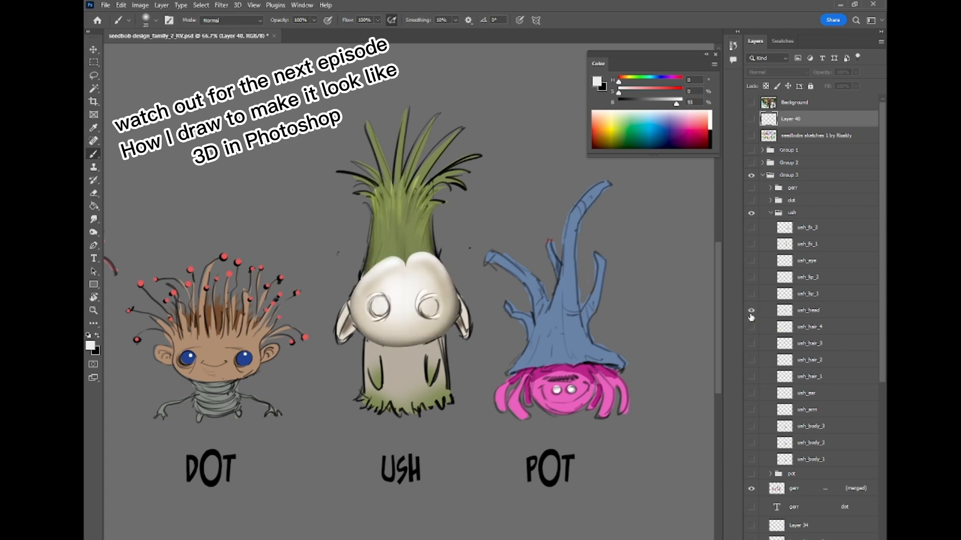
# Hide the merged sketch layer to examine the ush_head artwork in isolation
pyautogui.click(752, 490)
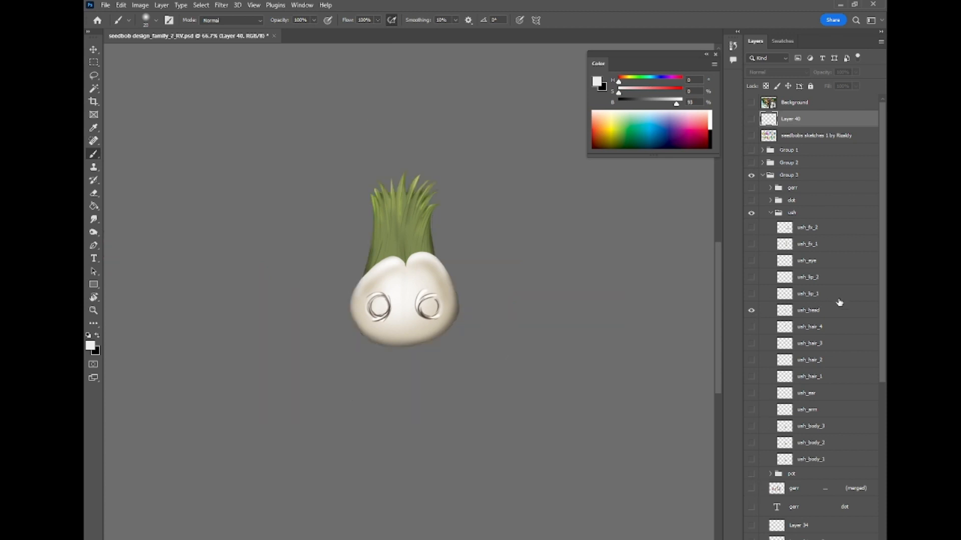
pyautogui.click(752, 312)
pyautogui.click(752, 310)
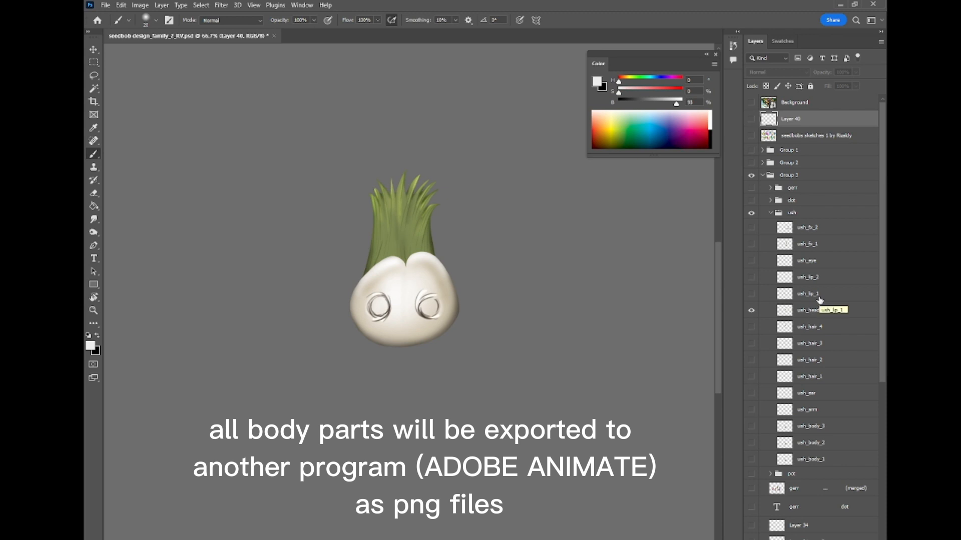
# Check ush_head and ush_hair_4 separately by toggling their visibility, then leave both layers shown
pyautogui.click(751, 310)
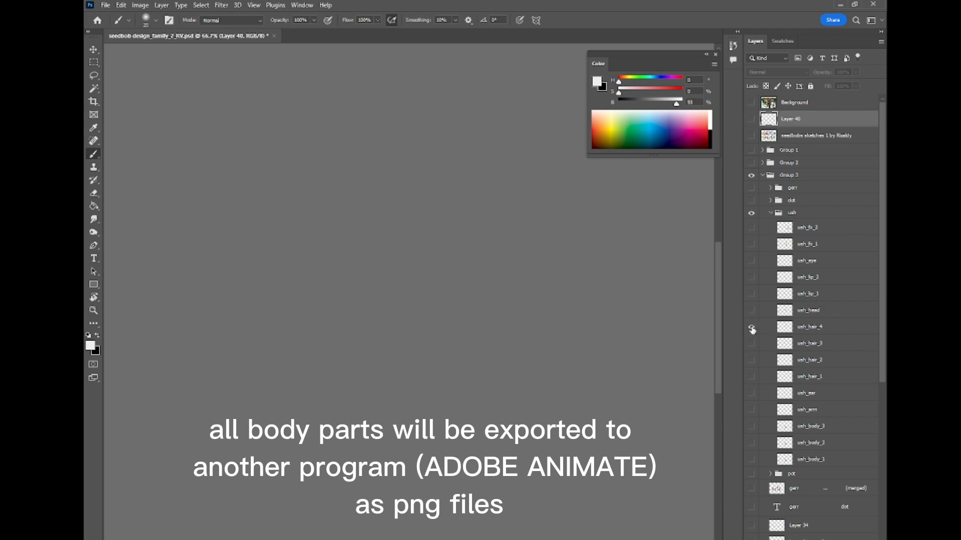
pyautogui.click(752, 327)
pyautogui.click(752, 327)
pyautogui.click(751, 310)
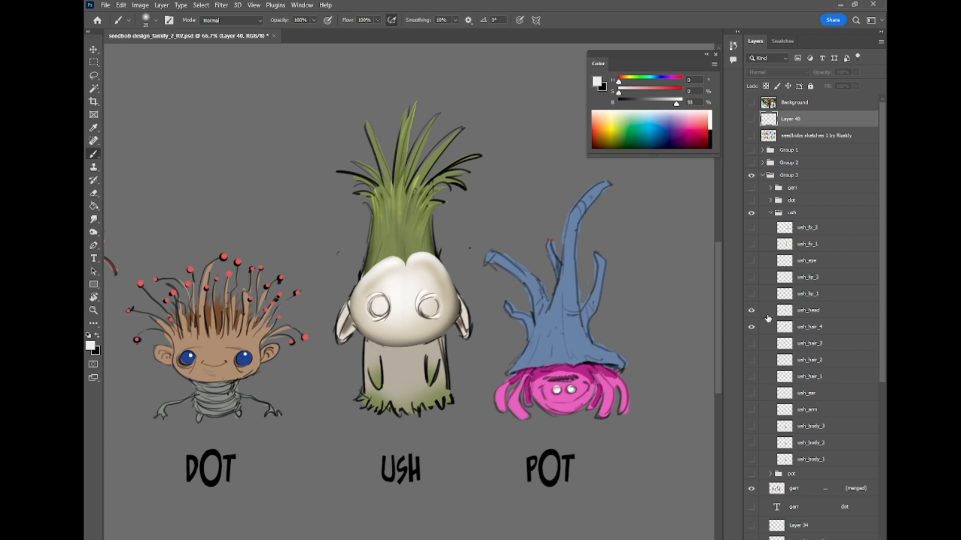
# Show the ush_body_1, ush_arm, ush_ear and ush_eye layers to build up the character
pyautogui.click(752, 460)
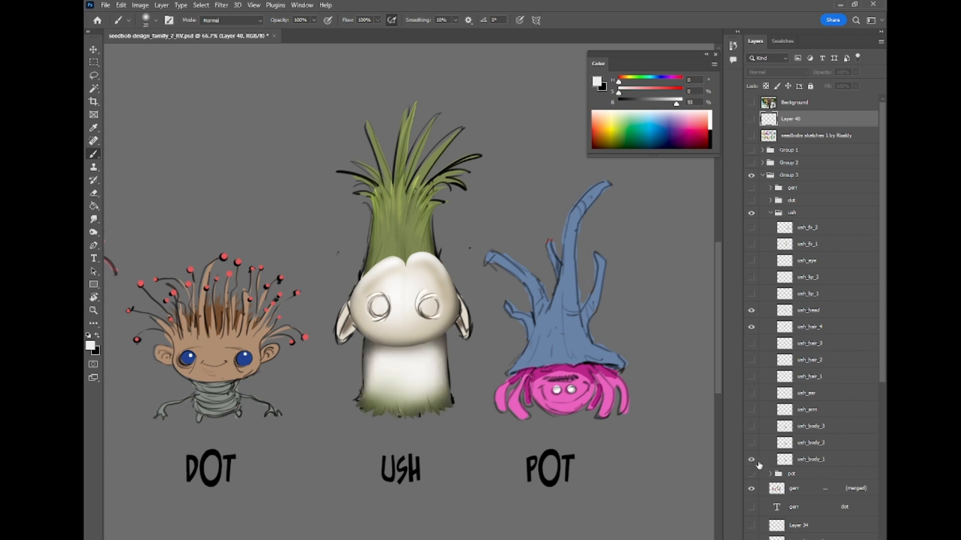
pyautogui.click(751, 411)
pyautogui.moveTo(752, 408); pyautogui.dragTo(753, 398)
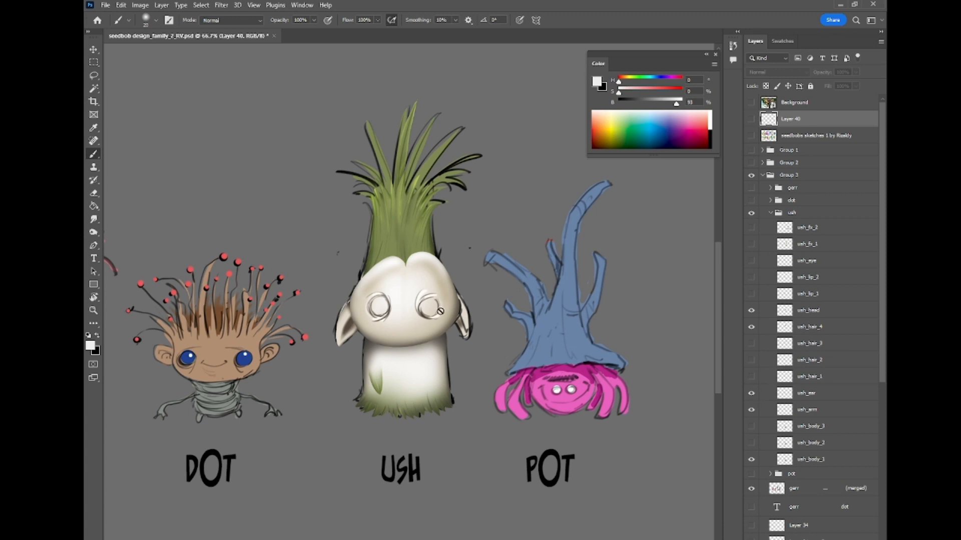
pyautogui.click(751, 262)
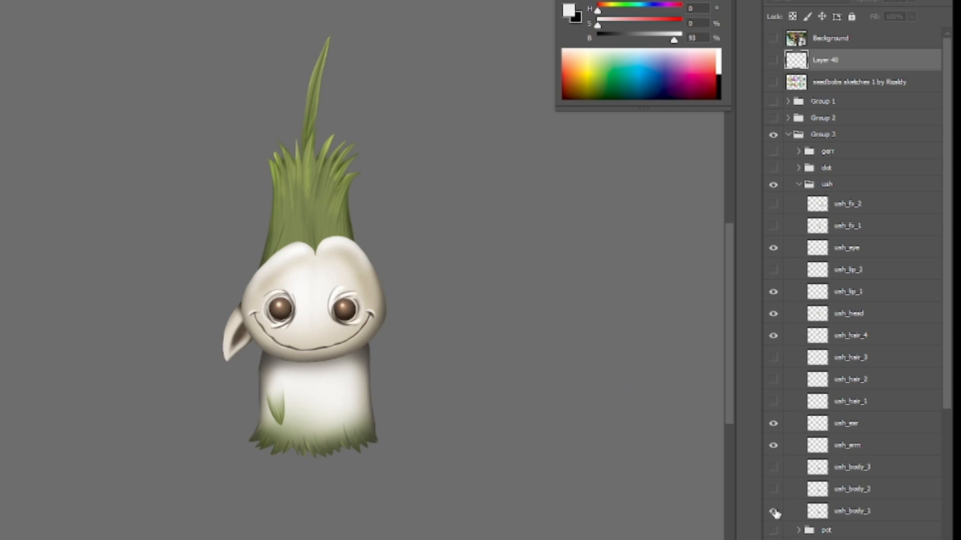
# Compare the body poses by swapping the visibility of ush_body_1, ush_body_2 and ush_body_3
pyautogui.click(773, 489)
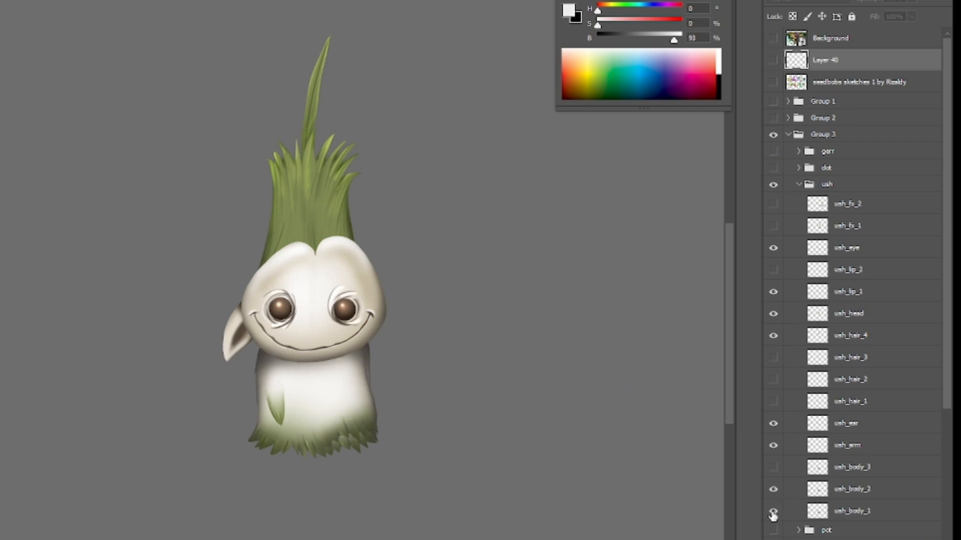
pyautogui.click(773, 511)
pyautogui.click(773, 467)
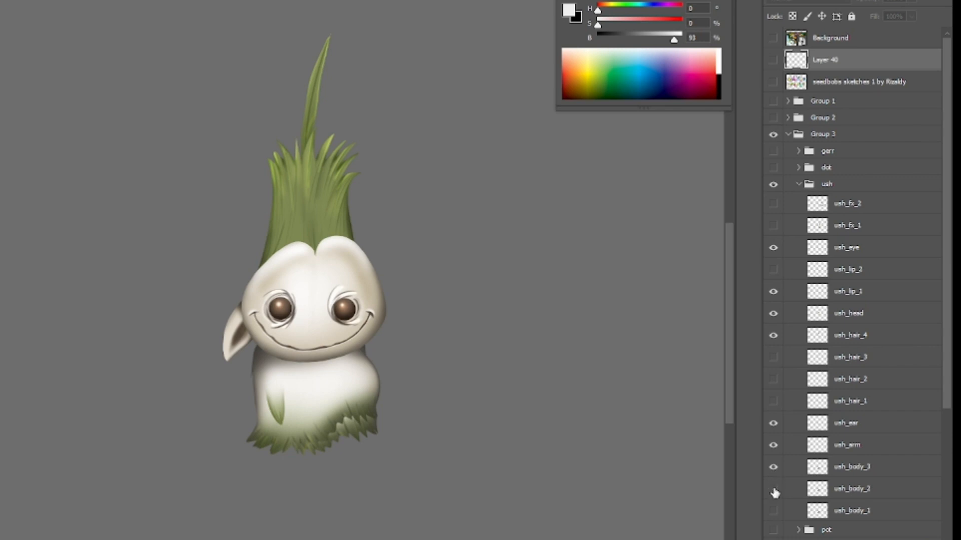
pyautogui.click(773, 491)
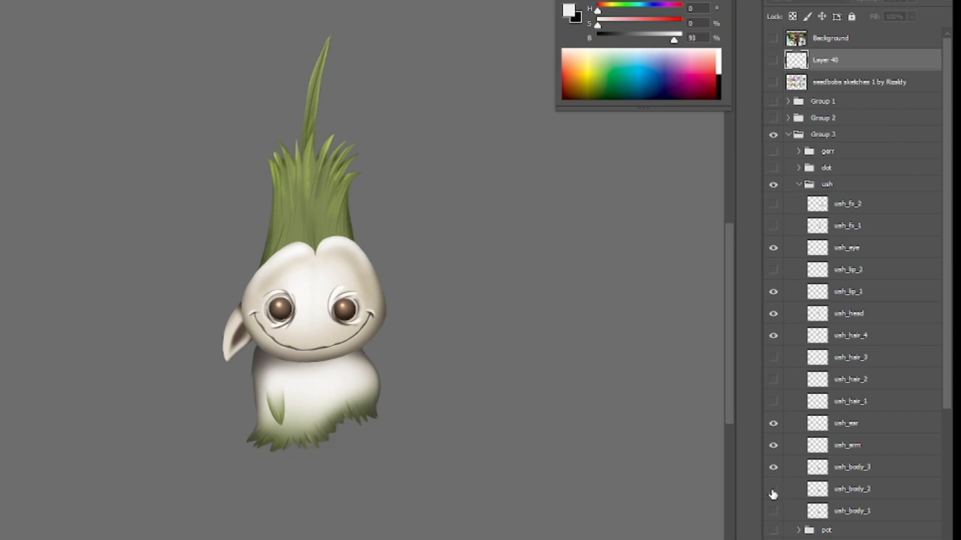
pyautogui.click(773, 467)
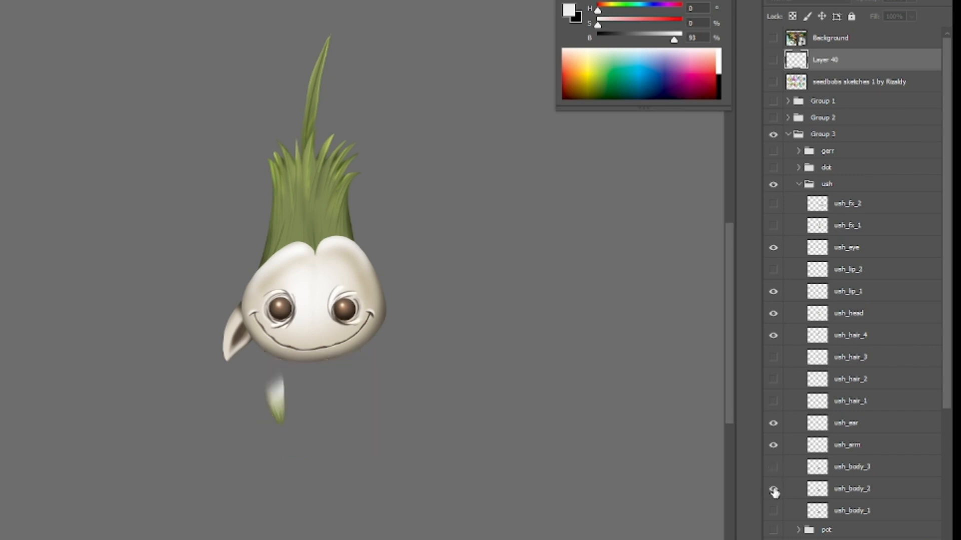
pyautogui.click(773, 490)
pyautogui.click(773, 467)
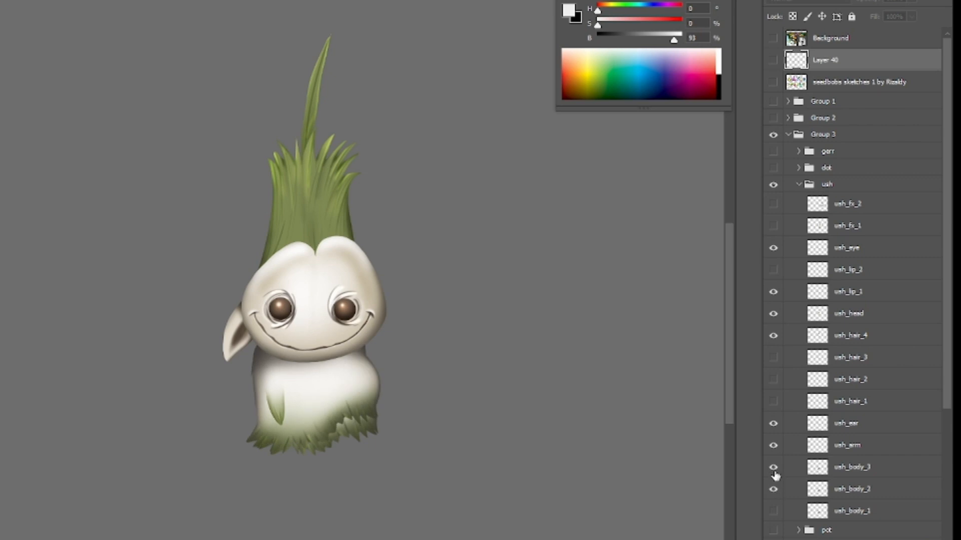
# Cycle through the body variants again and leave only ush_body_1 visible
pyautogui.click(773, 491)
pyautogui.click(774, 467)
pyautogui.click(773, 467)
pyautogui.click(774, 491)
pyautogui.click(774, 513)
pyautogui.moveTo(775, 511); pyautogui.dragTo(774, 479)
pyautogui.click(773, 466)
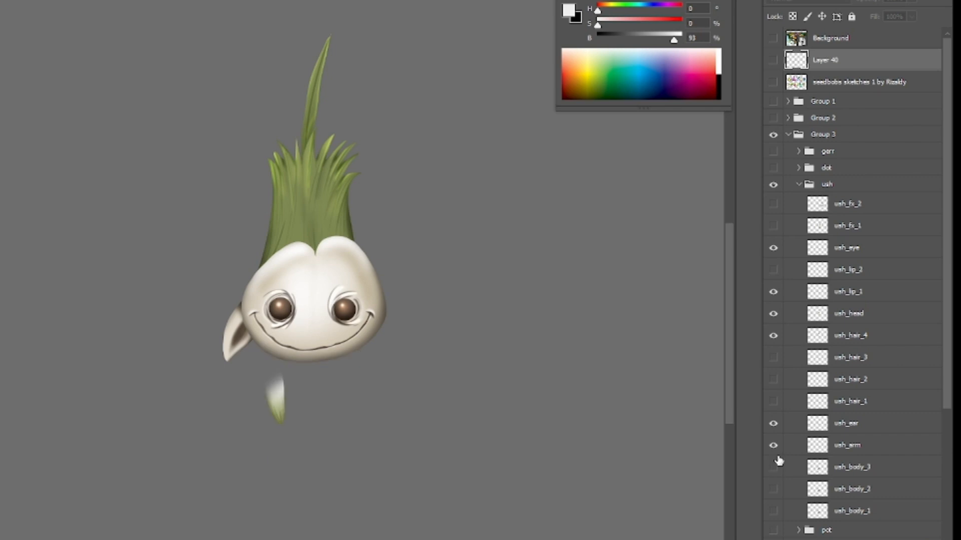
pyautogui.click(773, 512)
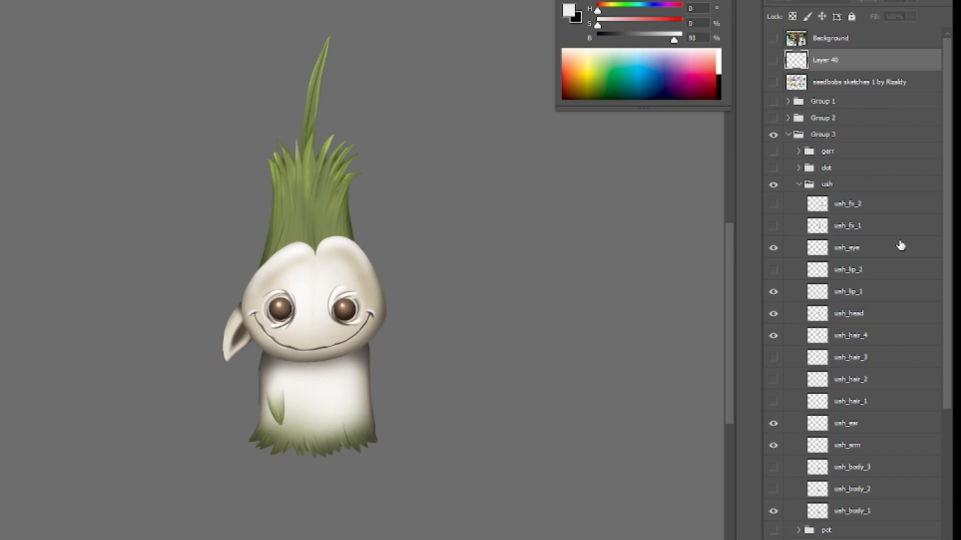
# Show the remaining hair strands on layers ush_hair_3, ush_hair_2 and ush_hair_1
pyautogui.click(773, 359)
pyautogui.click(775, 381)
pyautogui.click(774, 403)
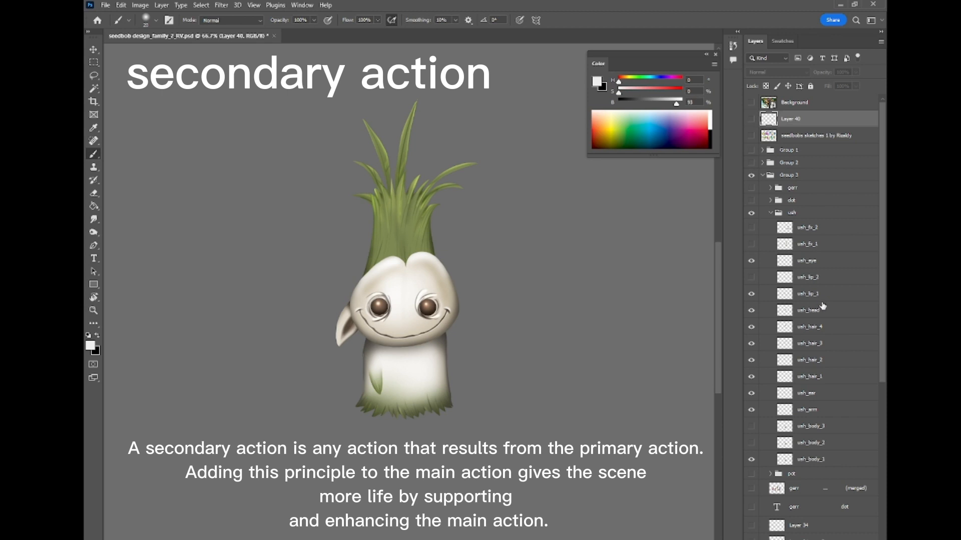
# Compare the two mouth shapes by toggling ush_lip_2 and ush_lip_1, leaving only ush_lip_1 visible
pyautogui.click(751, 278)
pyautogui.click(753, 295)
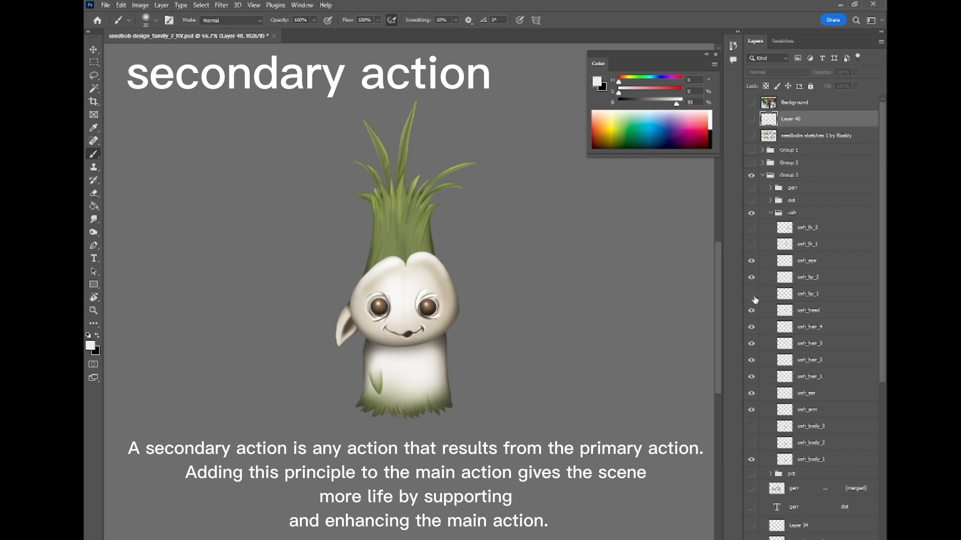
pyautogui.click(752, 295)
pyautogui.click(753, 295)
pyautogui.click(753, 296)
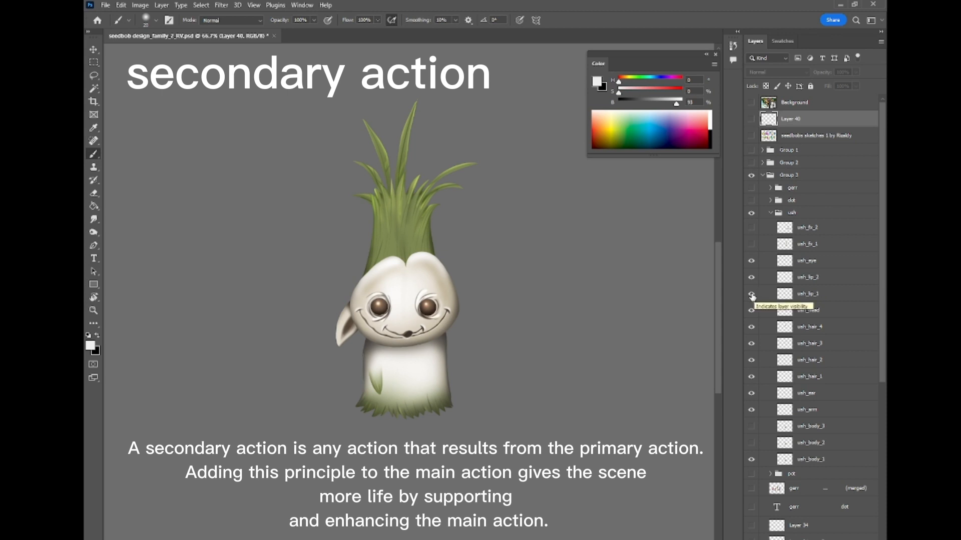
pyautogui.click(752, 296)
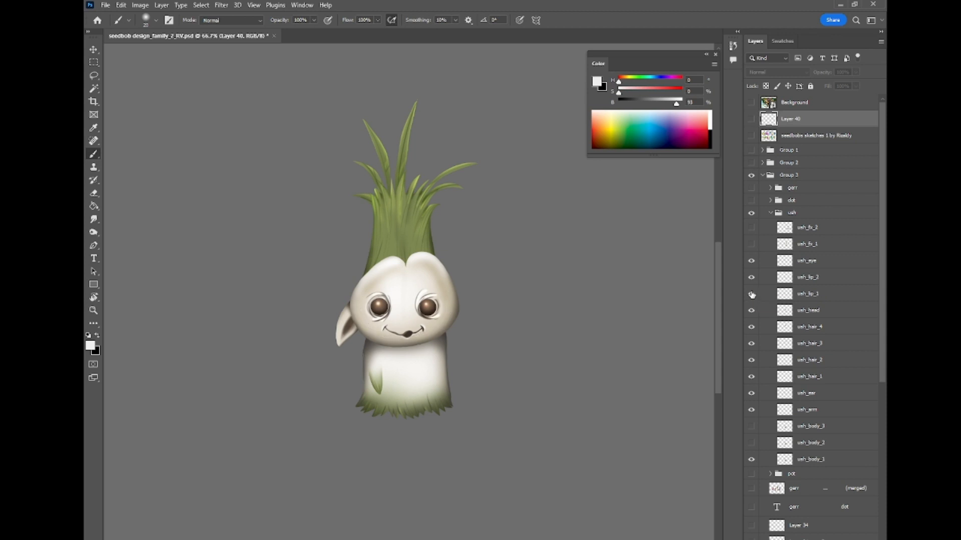
pyautogui.click(752, 295)
pyautogui.click(751, 278)
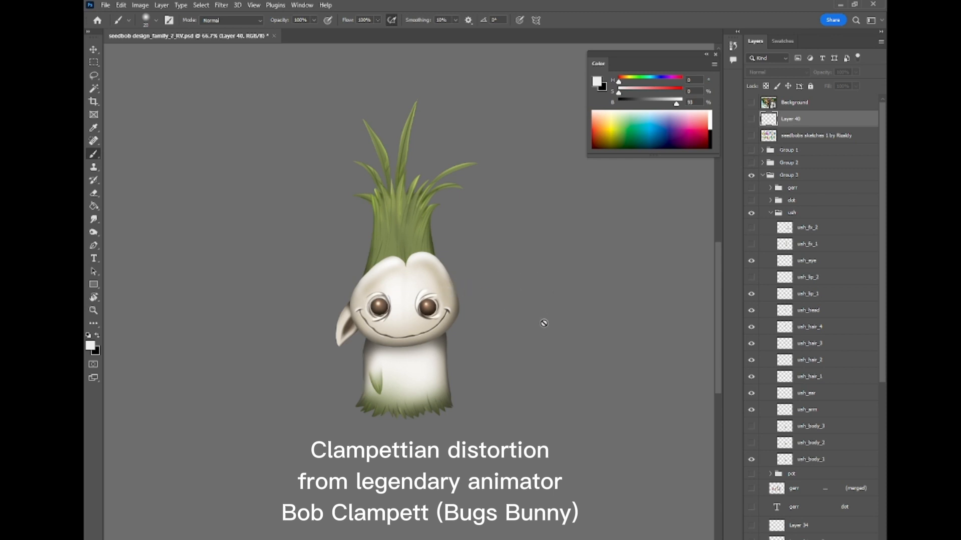
# Isolate the ush_fx_1 distortion by showing it and hiding every layer from ush_eye down to ush_body_1
pyautogui.click(751, 244)
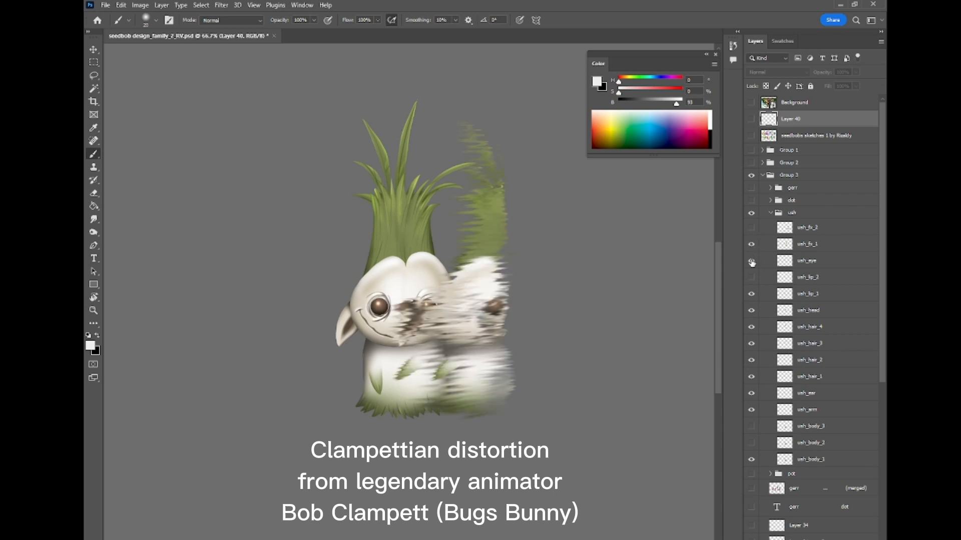
pyautogui.click(751, 261)
pyautogui.click(751, 261)
pyautogui.moveTo(752, 261); pyautogui.dragTo(756, 387)
pyautogui.click(752, 459)
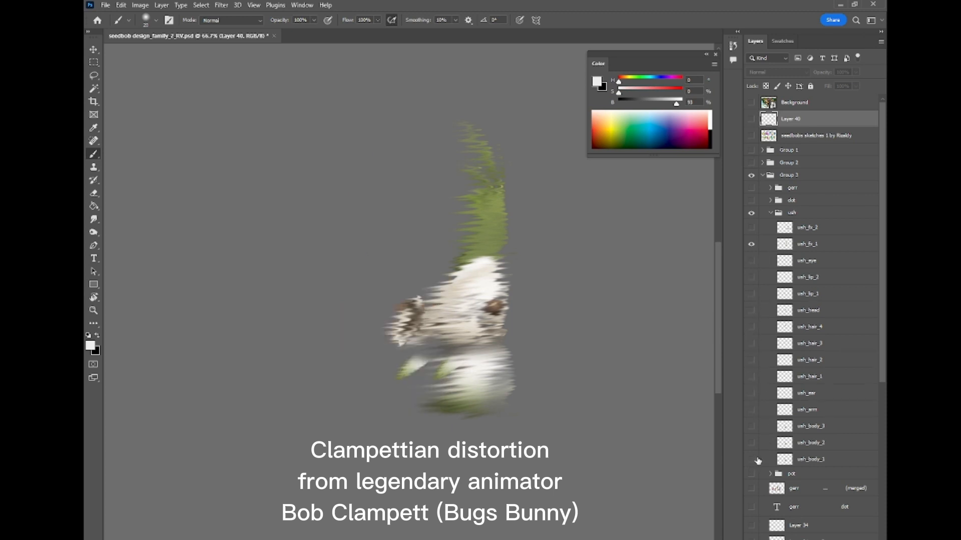
# Alternate between the ush_fx_2 and ush_fx_1 distortion layers to compare them, ending with only ush_fx_2 visible
pyautogui.click(752, 227)
pyautogui.click(751, 244)
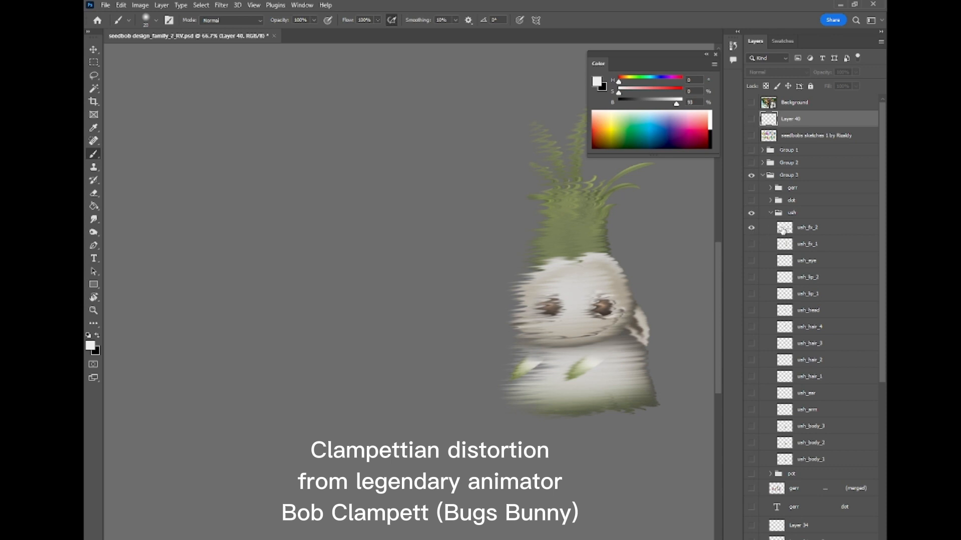
pyautogui.click(751, 227)
pyautogui.click(752, 244)
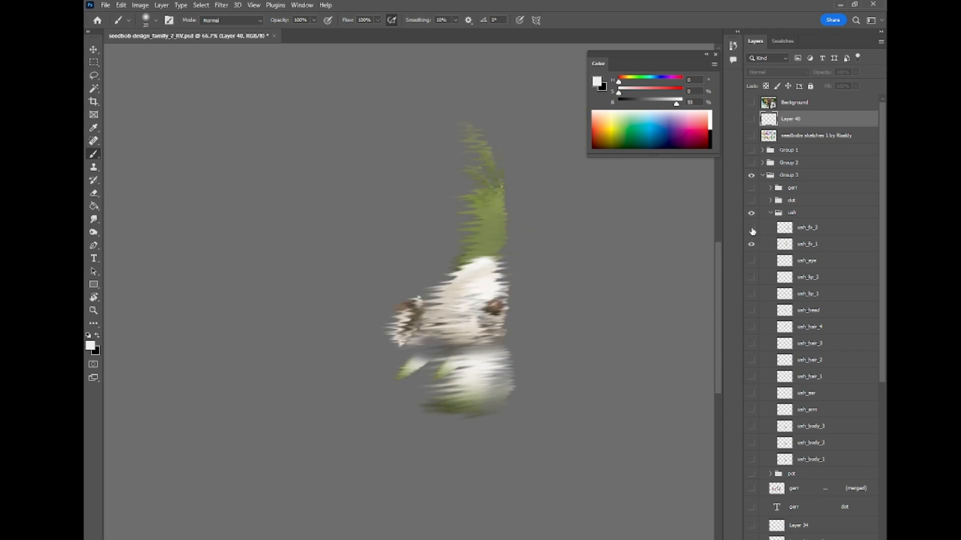
pyautogui.click(751, 227)
pyautogui.click(751, 243)
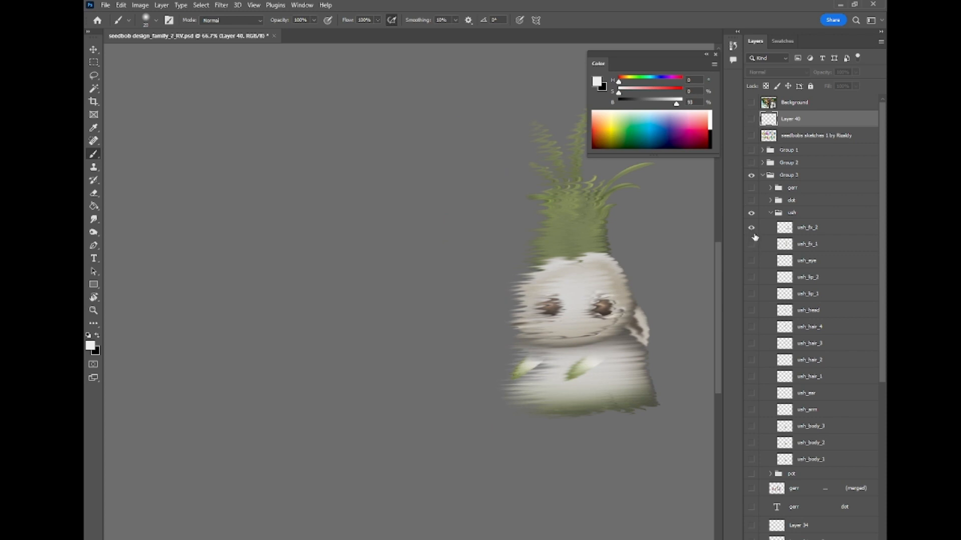
# Show all layers in the ush group, select ush_fx_2 through ush_body_1, and export them with Quick Export as PNG
pyautogui.click(751, 229)
pyautogui.moveTo(751, 230); pyautogui.dragTo(751, 455)
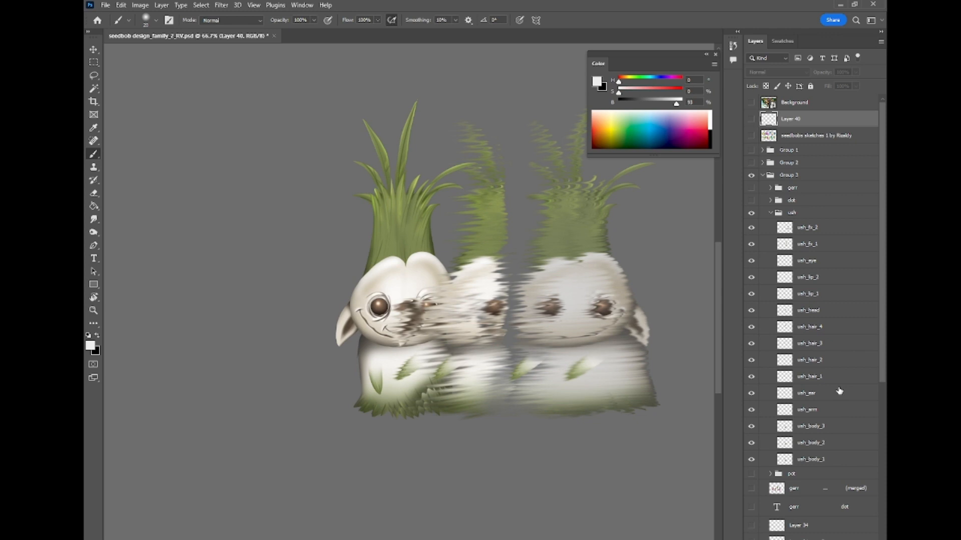
pyautogui.click(839, 460)
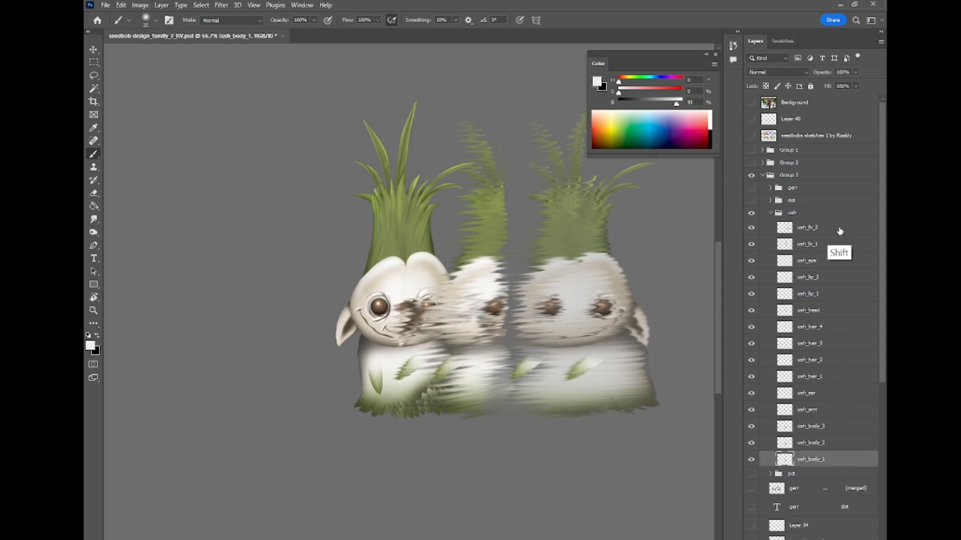
pyautogui.keyDown('shift'); pyautogui.click(839, 232); pyautogui.keyUp('shift')
pyautogui.rightClick(835, 231)
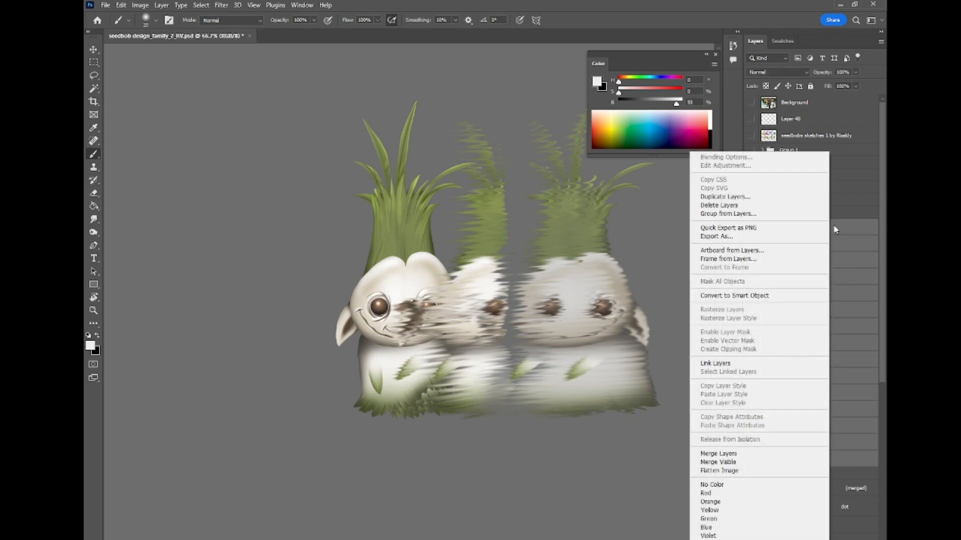
pyautogui.click(745, 229)
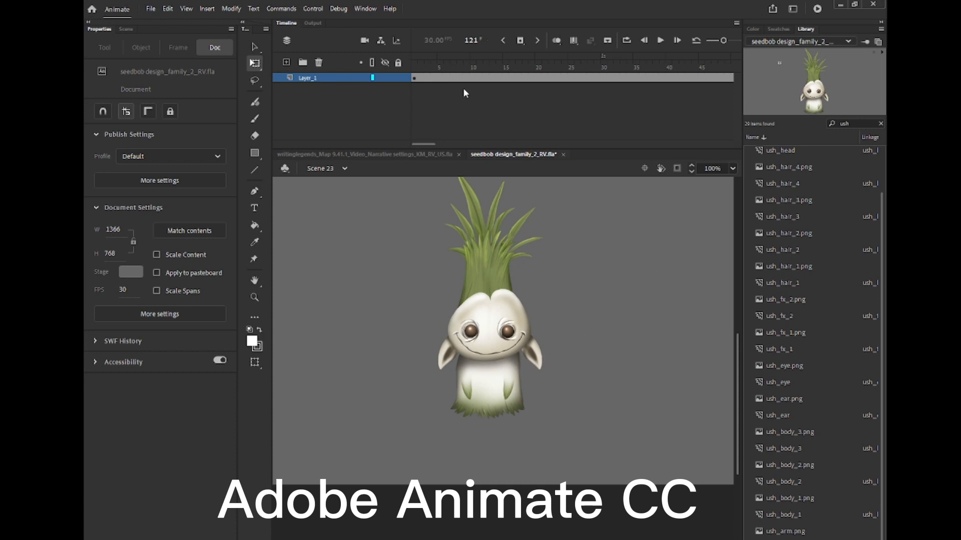
# In Adobe Animate, go to frame 1 of Scene 23 and examine the assembled ush character up close
pyautogui.click(428, 62)
pyautogui.moveTo(421, 63)
pyautogui.mouseDown()
pyautogui.moveTo(440, 65)
pyautogui.moveTo(422, 69)
pyautogui.mouseUp()
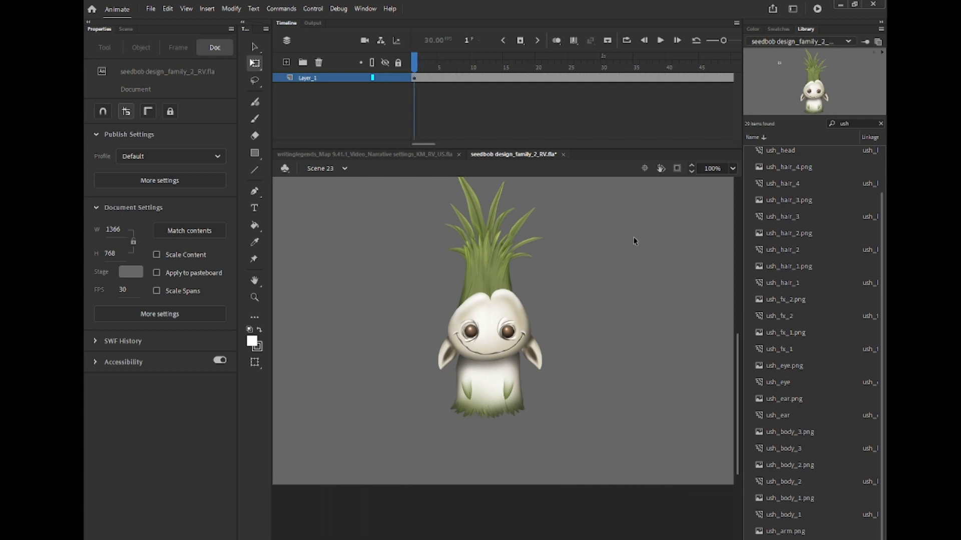
pyautogui.hotkey('ctrl', '=')
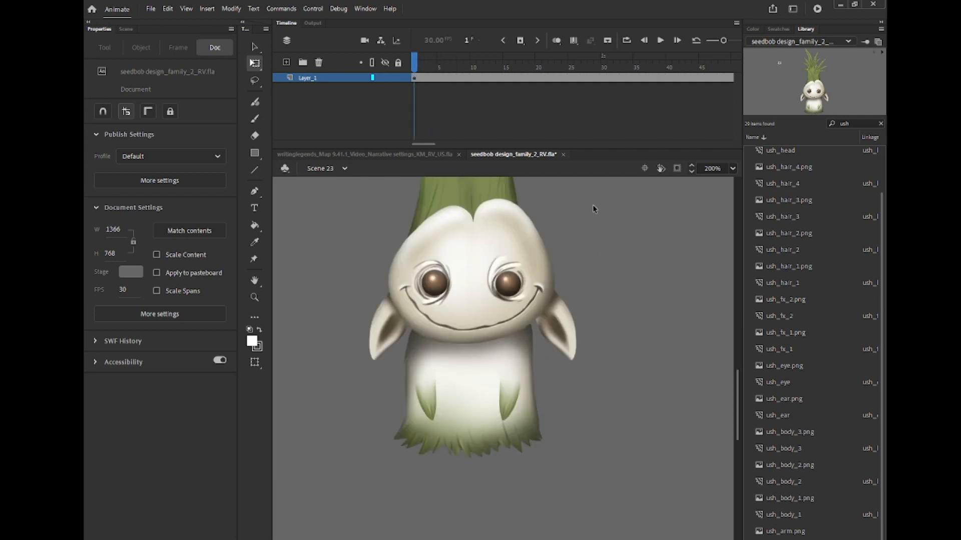
pyautogui.moveTo(581, 283); pyautogui.dragTo(610, 427)
pyautogui.hotkey('ctrl', '-')
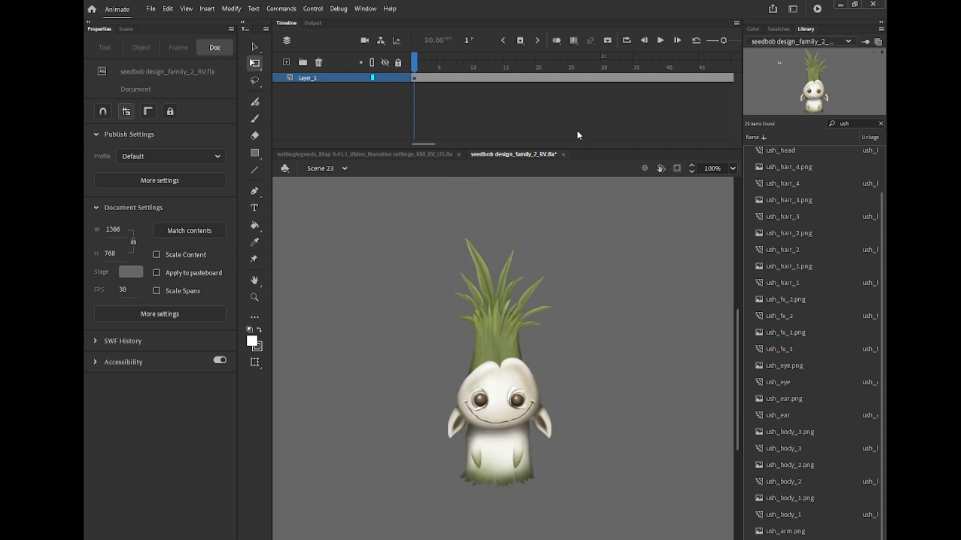
# Open the ush symbol for editing, enlarge the timeline, and scrub from frame 1 to the eye blink at frame 10
pyautogui.doubleClick(524, 393)
pyautogui.moveTo(597, 149); pyautogui.dragTo(597, 220)
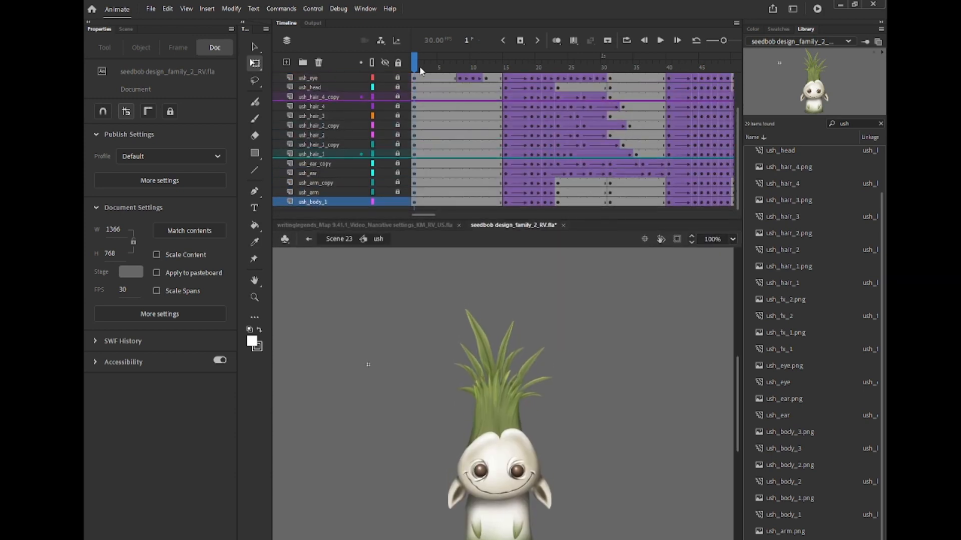
pyautogui.moveTo(418, 61); pyautogui.dragTo(453, 67)
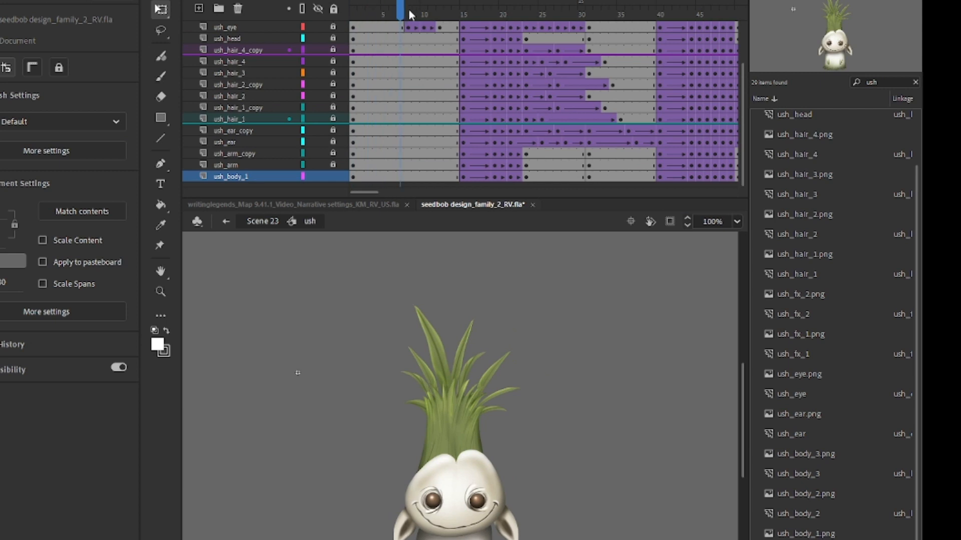
pyautogui.moveTo(409, 14)
pyautogui.mouseDown()
pyautogui.moveTo(365, 15)
pyautogui.moveTo(427, 2)
pyautogui.moveTo(403, 14)
pyautogui.moveTo(433, 14)
pyautogui.moveTo(408, 21)
pyautogui.moveTo(427, 19)
pyautogui.mouseUp()
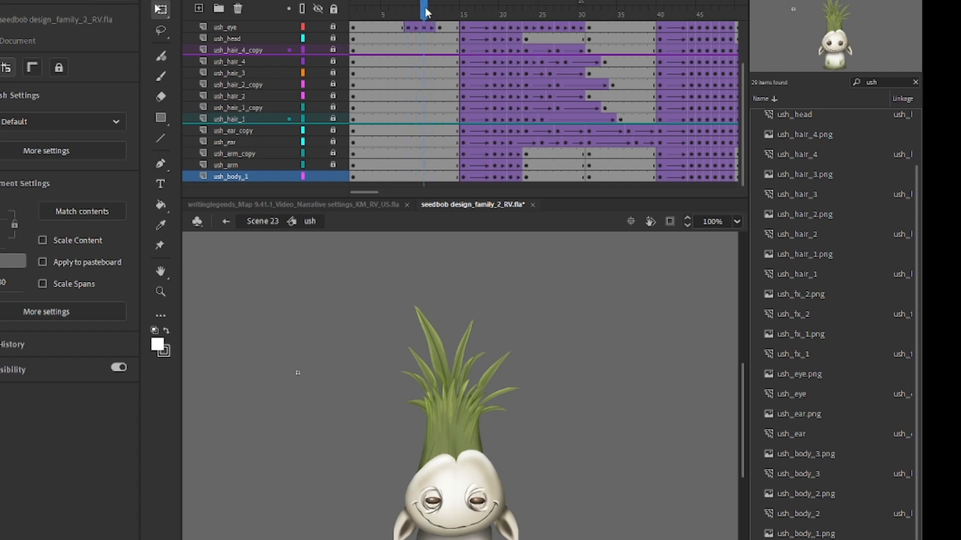
# Examine the blinking eyes up close, unlock the ush_eye layer, and select its content at frame 10
pyautogui.hotkey('ctrl', '=')
pyautogui.hotkey('ctrl', '=')
pyautogui.moveTo(618, 493); pyautogui.dragTo(611, 256)
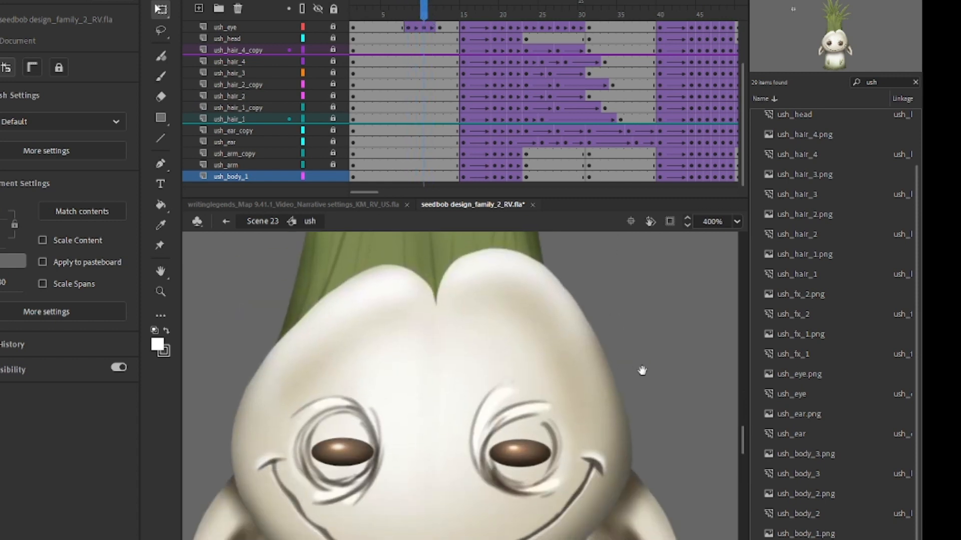
pyautogui.moveTo(642, 371); pyautogui.dragTo(649, 332)
pyautogui.moveTo(424, 13)
pyautogui.mouseDown()
pyautogui.moveTo(403, 15)
pyautogui.moveTo(424, 15)
pyautogui.mouseUp()
pyautogui.click(434, 27)
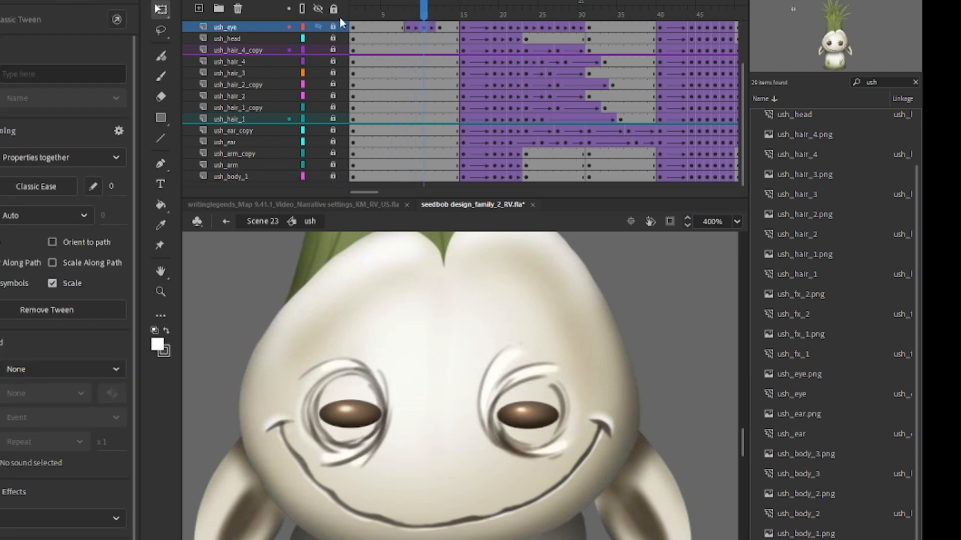
pyautogui.click(424, 29)
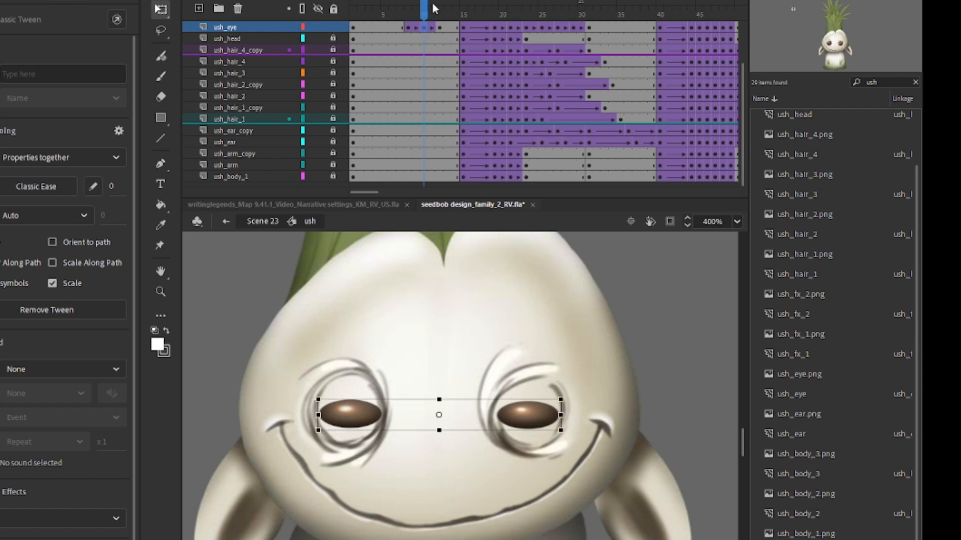
# Scrub through the end of the blink and the first lean, from frame 10 to frame 38, viewing the whole character at 100%
pyautogui.moveTo(423, 13); pyautogui.dragTo(463, 14)
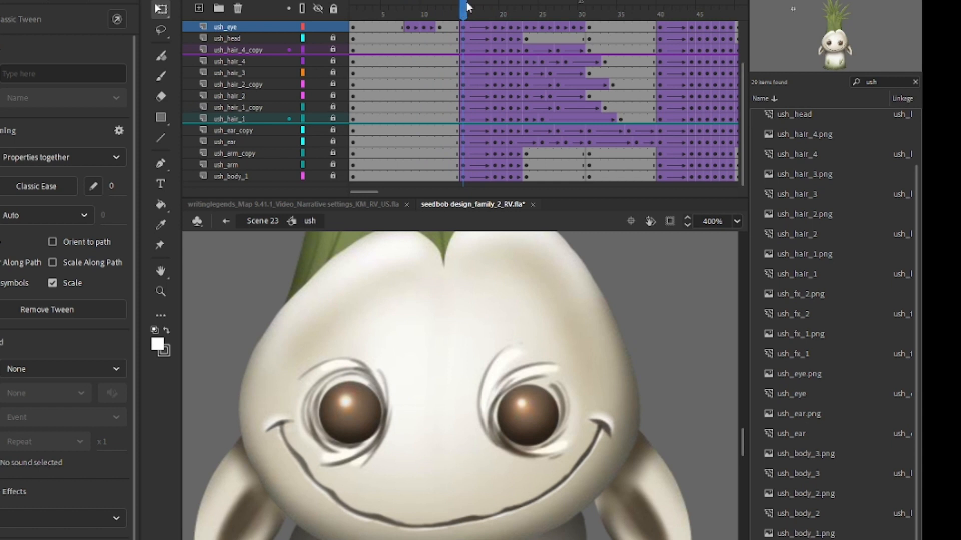
pyautogui.hotkey('ctrl', '1')
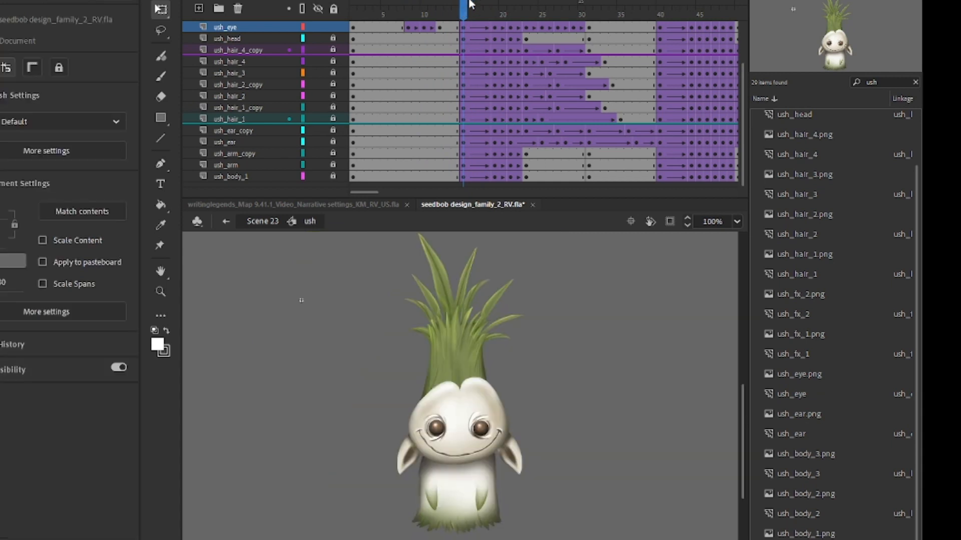
pyautogui.moveTo(464, 13); pyautogui.dragTo(528, 29)
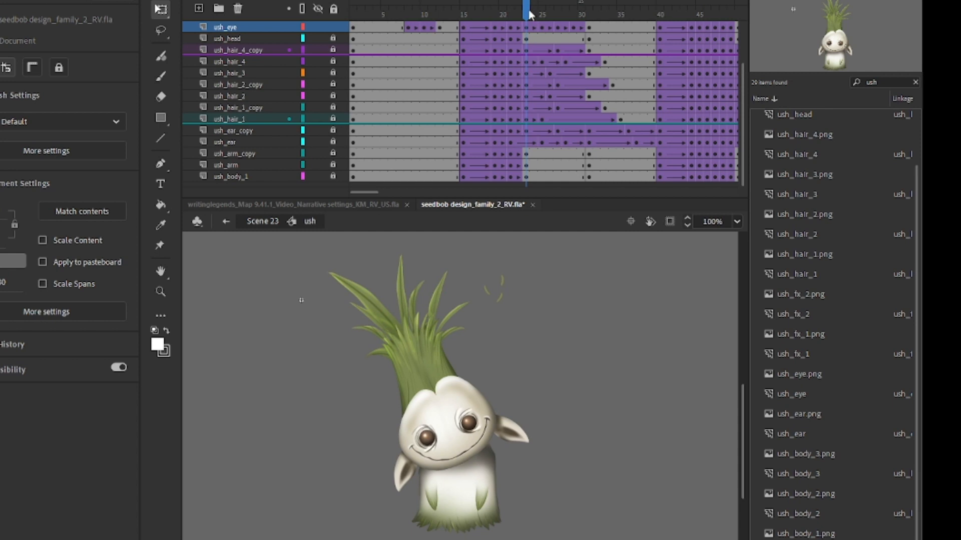
pyautogui.moveTo(529, 14); pyautogui.dragTo(540, 126)
pyautogui.moveTo(550, 21); pyautogui.dragTo(644, 53)
pyautogui.moveTo(365, 194); pyautogui.dragTo(378, 193)
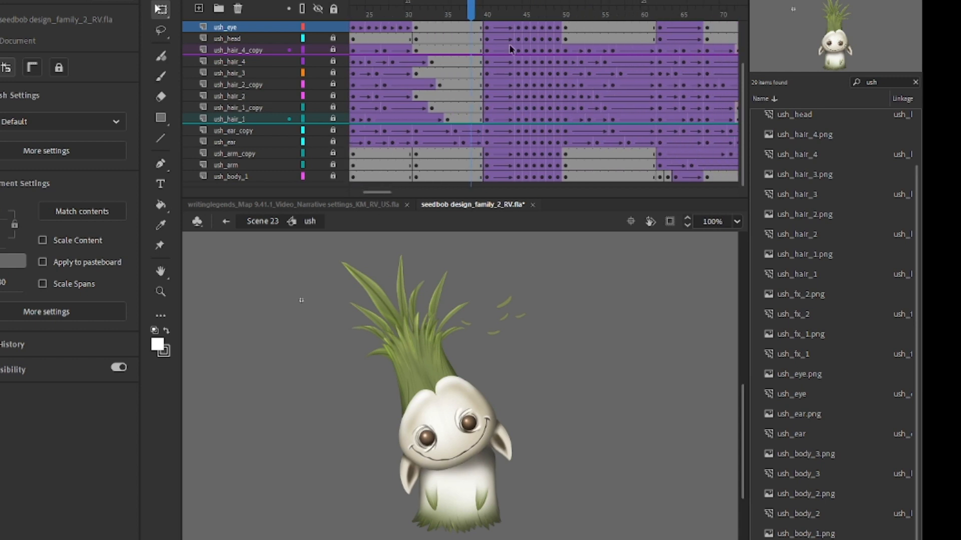
# Scrub from frame 40 to frame 72 to review the character's sideways slide and the following body and arm movement
pyautogui.click(490, 9)
pyautogui.moveTo(491, 9); pyautogui.dragTo(626, 44)
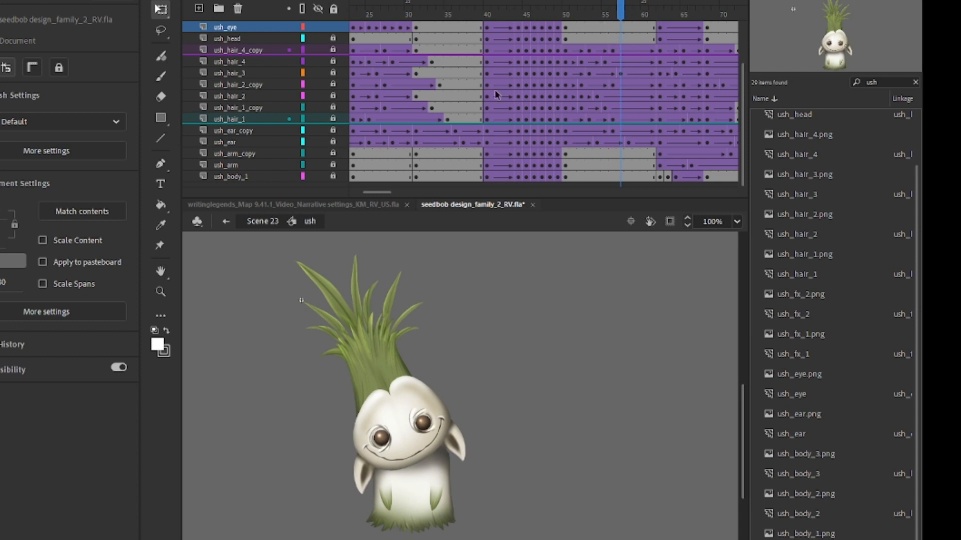
pyautogui.moveTo(385, 195); pyautogui.dragTo(401, 192)
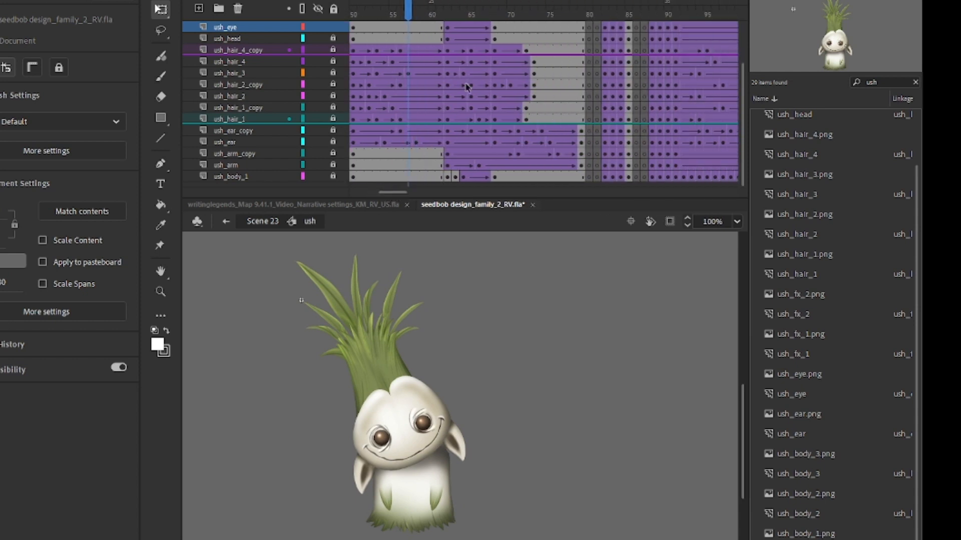
pyautogui.moveTo(414, 14); pyautogui.dragTo(462, 10)
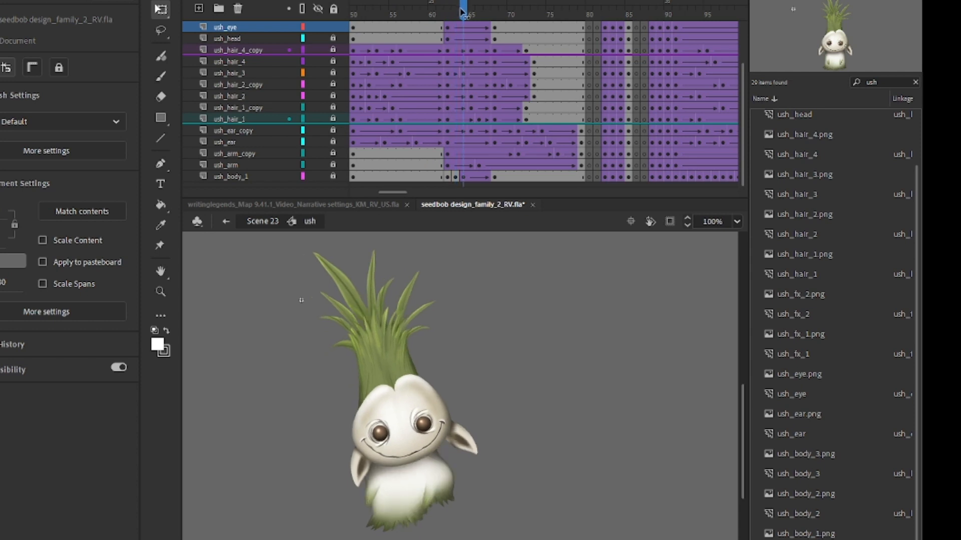
pyautogui.moveTo(462, 10); pyautogui.dragTo(524, 10)
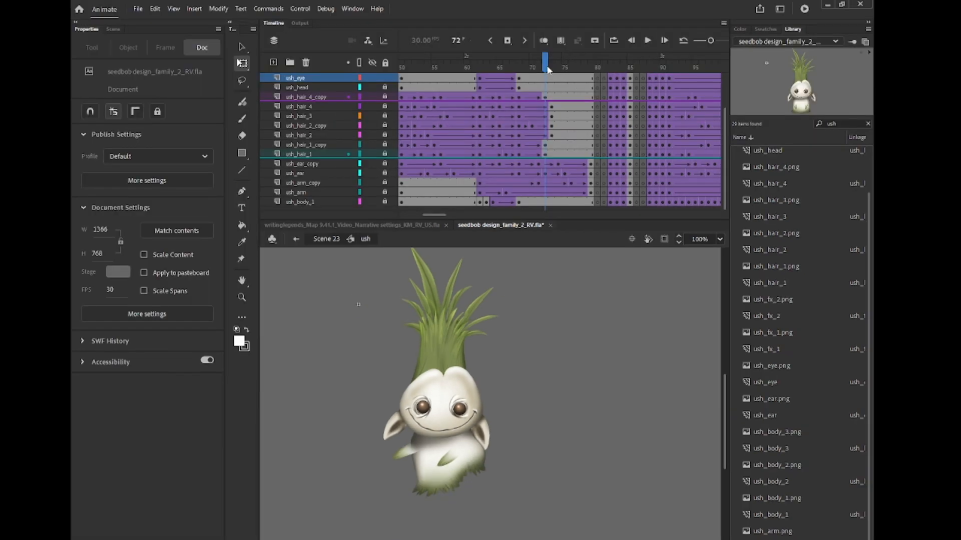
# Scrub from frame 72 to frame 107 with the timeline enlarged to review the fast dash and its effect layers
pyautogui.moveTo(548, 69); pyautogui.dragTo(623, 87)
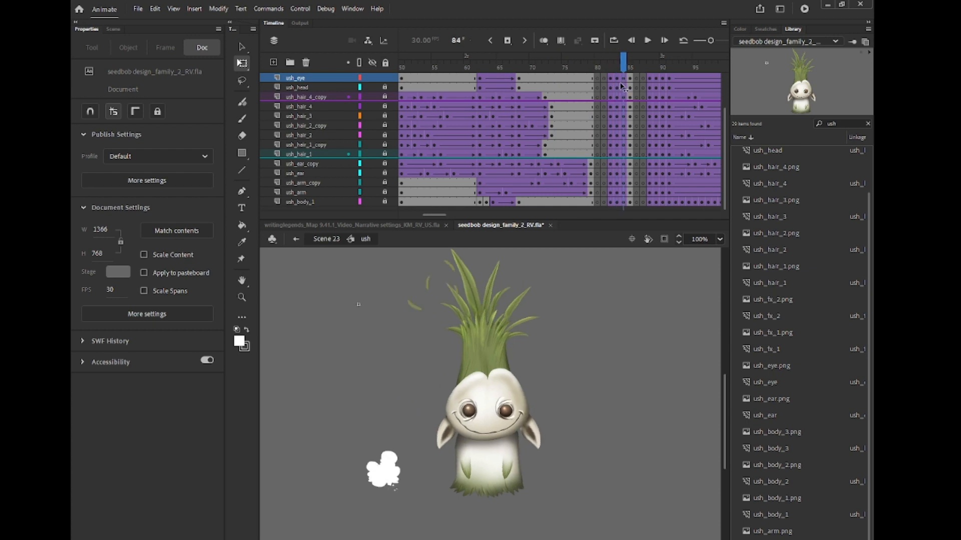
pyautogui.moveTo(434, 215); pyautogui.dragTo(442, 215)
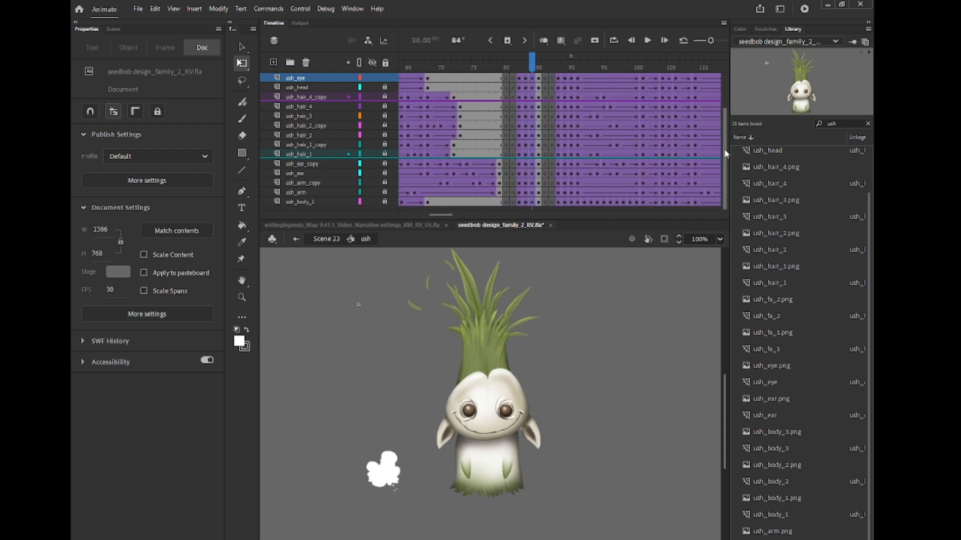
pyautogui.moveTo(620, 220); pyautogui.dragTo(620, 269)
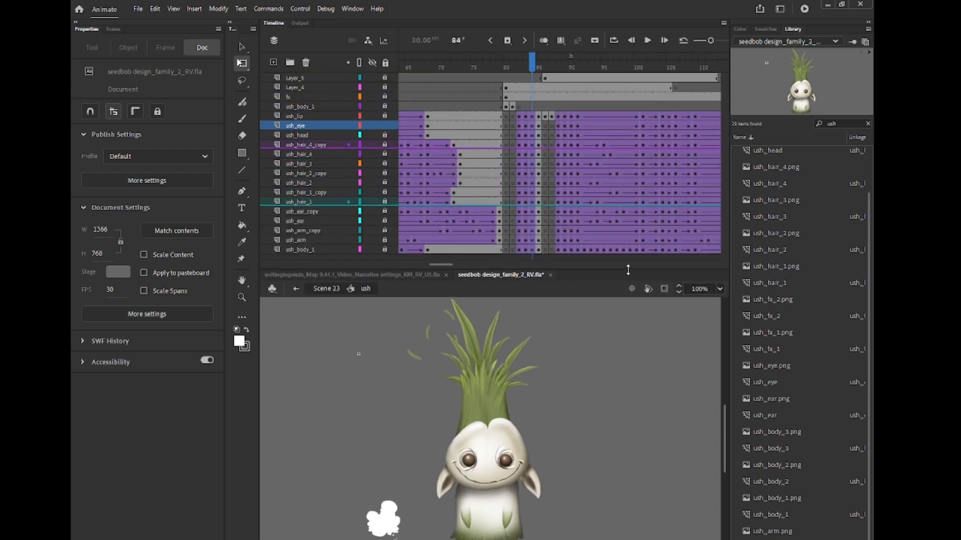
pyautogui.click(519, 72)
pyautogui.moveTo(519, 72); pyautogui.dragTo(567, 80)
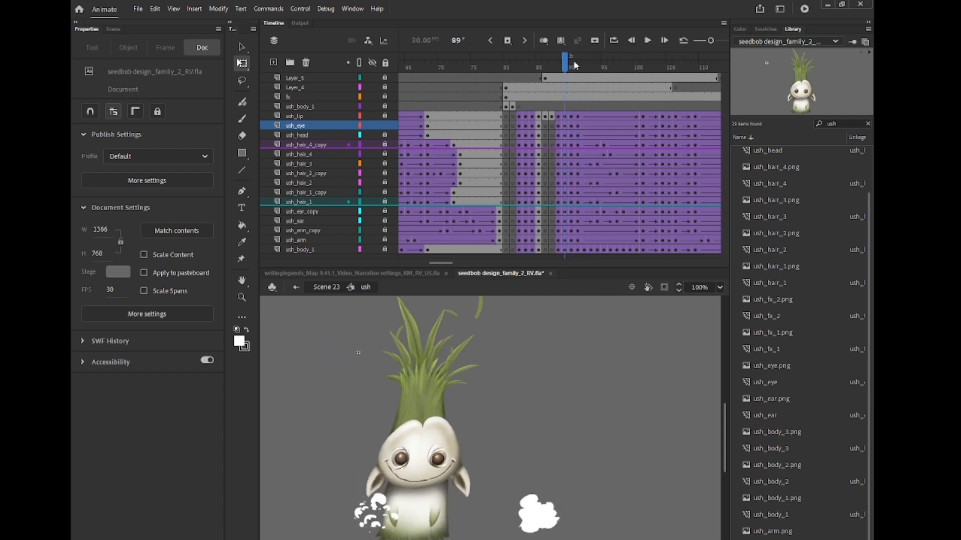
pyautogui.moveTo(574, 65); pyautogui.dragTo(684, 72)
pyautogui.moveTo(452, 265); pyautogui.dragTo(461, 256)
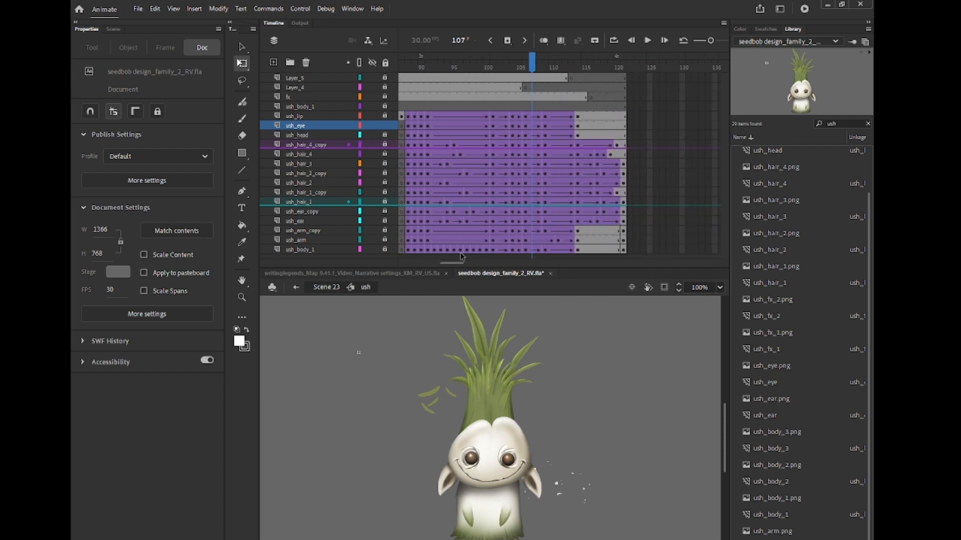
# Scrub to the final frame 121 and return the playhead to frame 1
pyautogui.moveTo(540, 69); pyautogui.dragTo(624, 79)
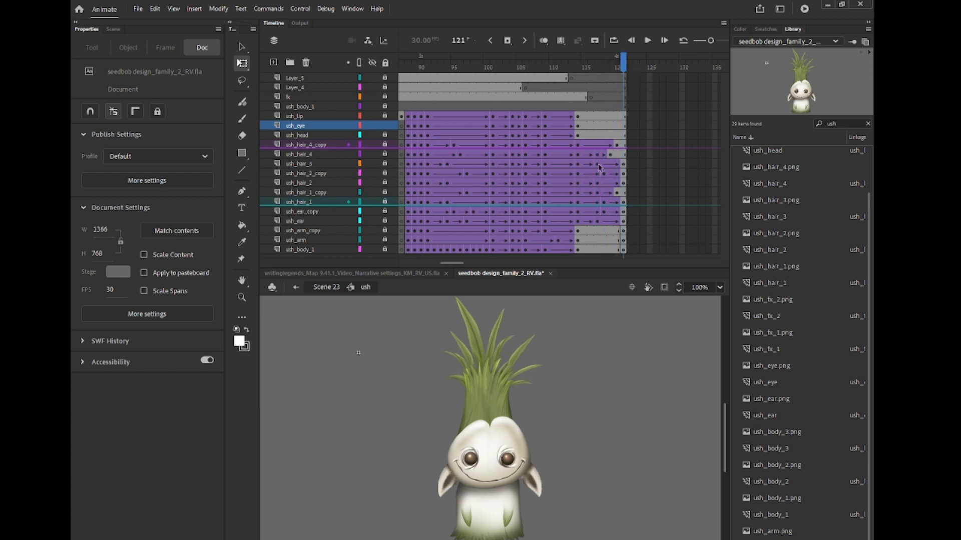
pyautogui.moveTo(455, 270); pyautogui.dragTo(410, 268)
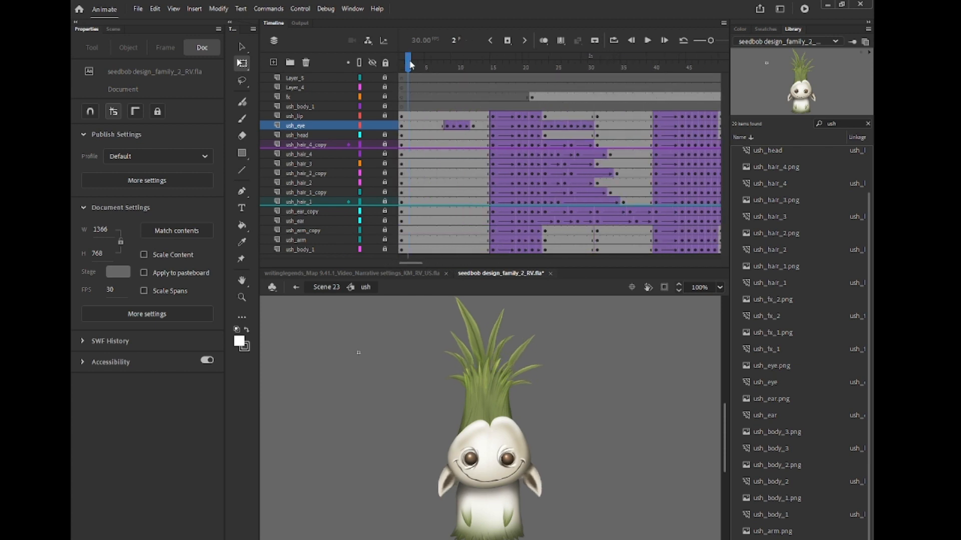
pyautogui.moveTo(409, 66); pyautogui.dragTo(402, 67)
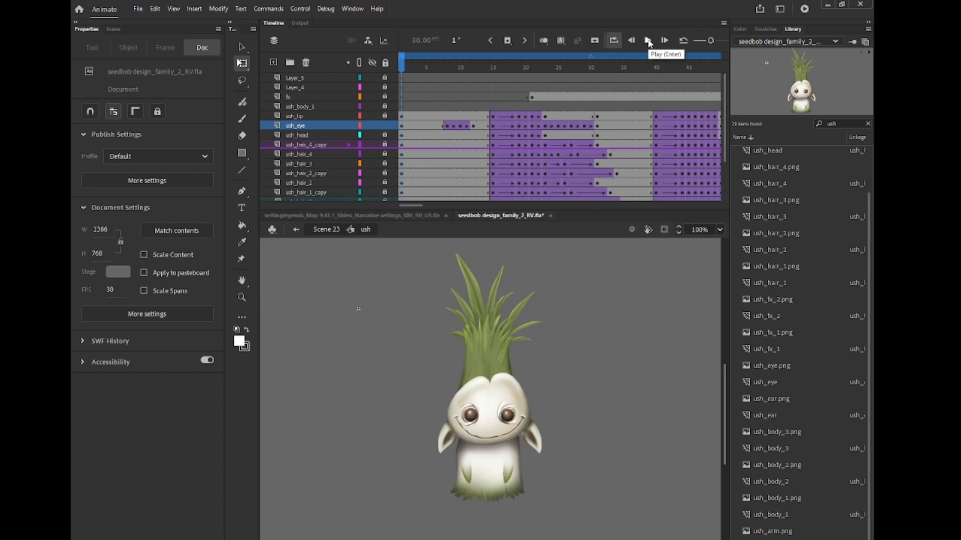
# Play the ush animation in a loop, stop it, and return the playhead to frame 1
pyautogui.click(648, 40)
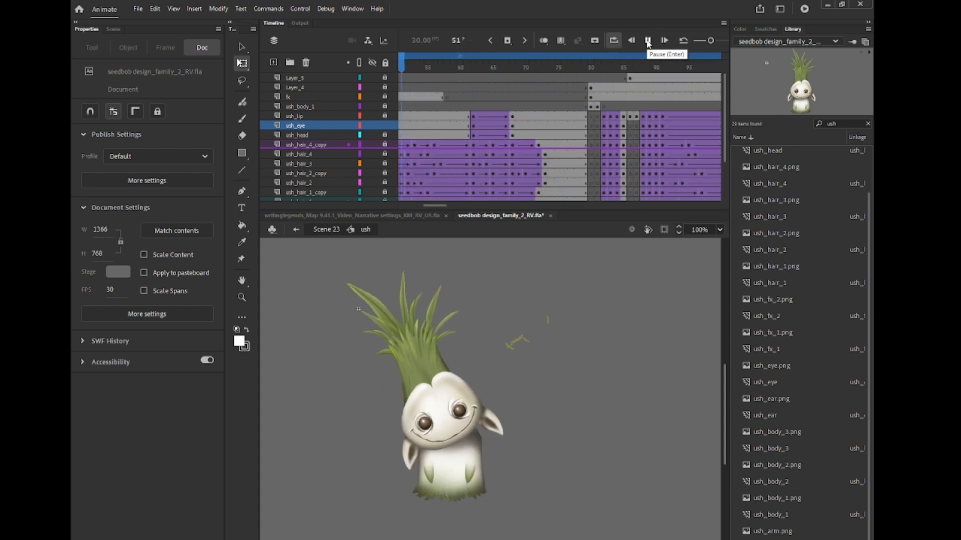
pyautogui.click(648, 41)
pyautogui.click(408, 68)
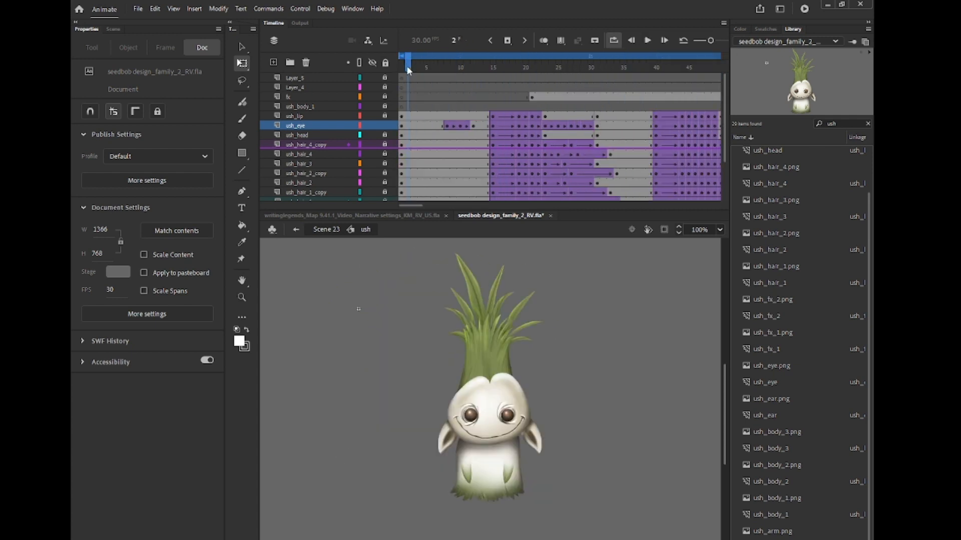
pyautogui.moveTo(395, 72); pyautogui.dragTo(358, 125)
pyautogui.click(662, 45)
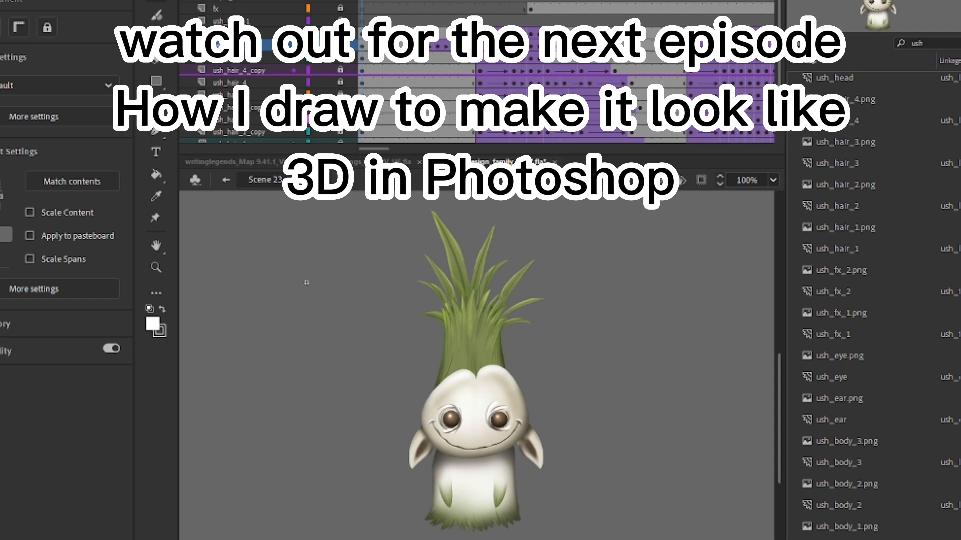
pyautogui.moveTo(388, 13)
pyautogui.mouseDown()
pyautogui.moveTo(755, 13)
pyautogui.moveTo(395, 3)
pyautogui.mouseUp()
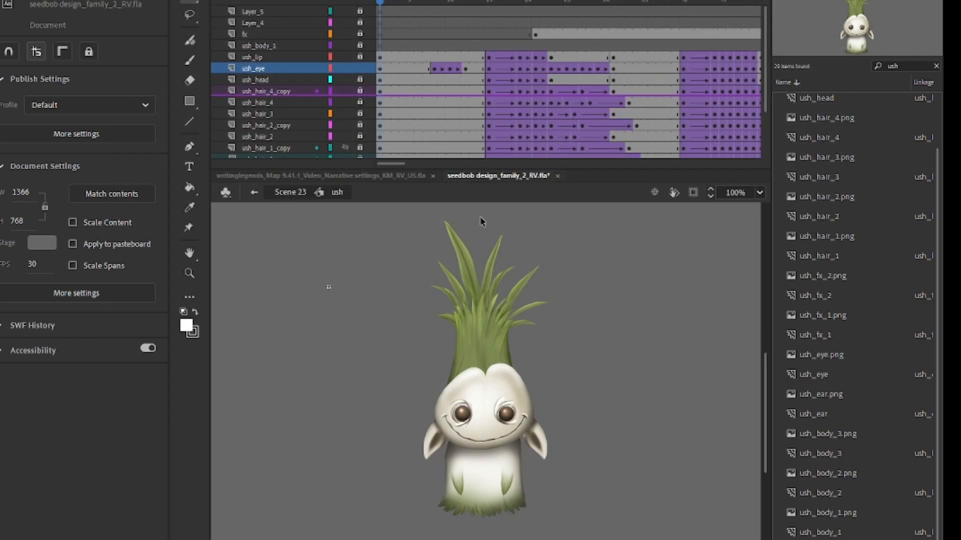